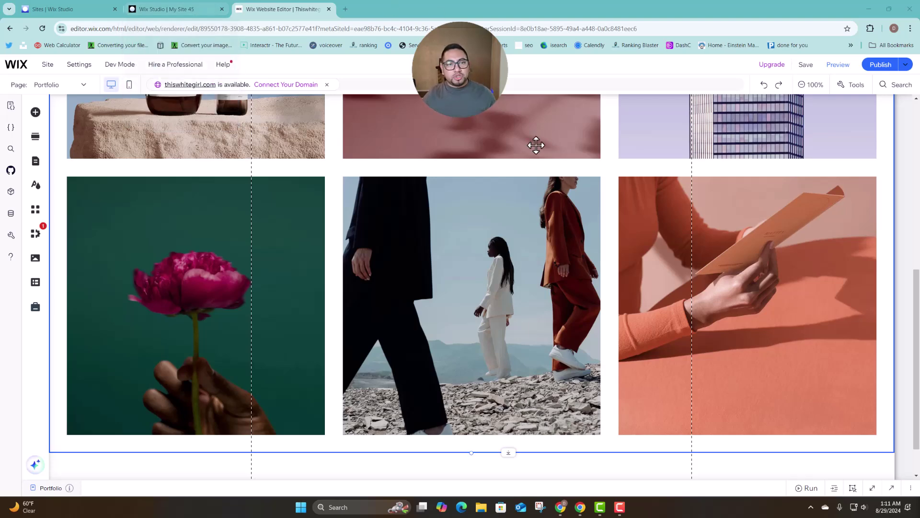
Search the Wix Editor App Market for 'port' and confirm Wix Portfolio is already installed.
{"action": "scroll", "coordinate": [551, 181], "scroll_direction": "up", "scroll_amount": 6}
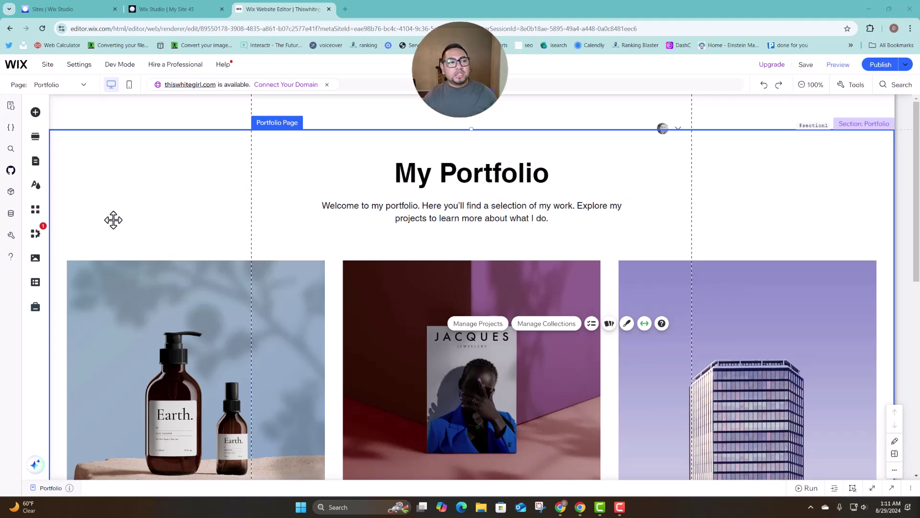
{"action": "left_click", "coordinate": [35, 210]}
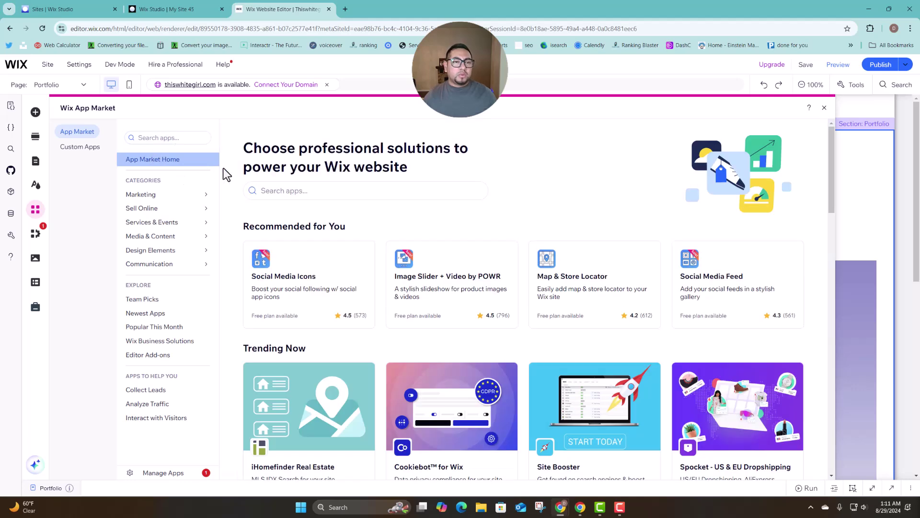
{"action": "left_click", "coordinate": [262, 187]}
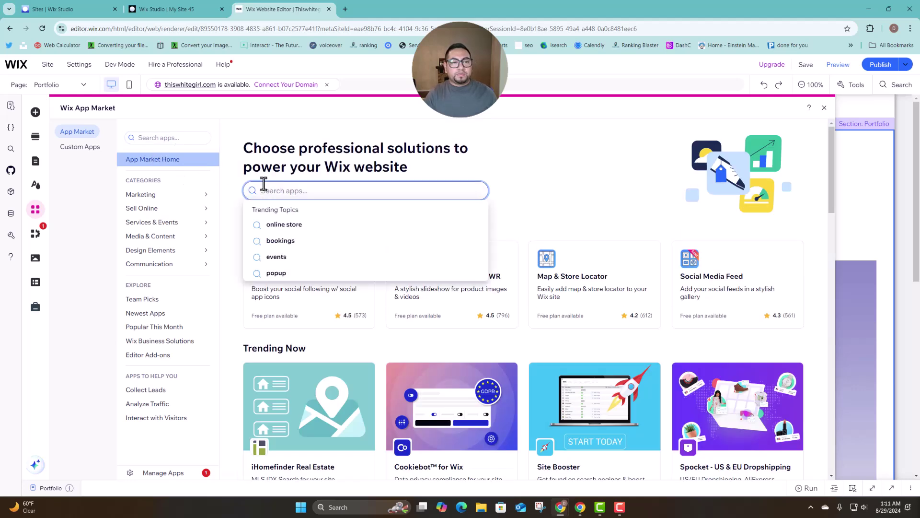
{"action": "type", "text": "por"}
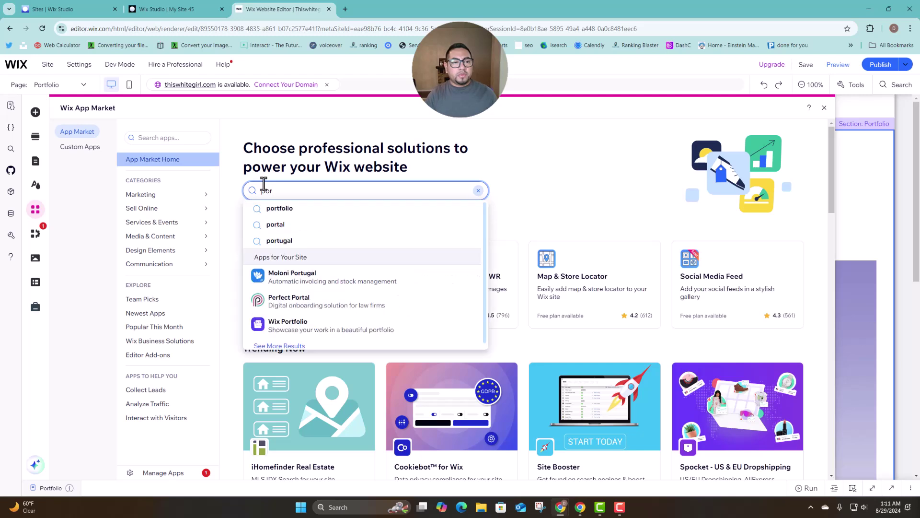
{"action": "type", "text": "t"}
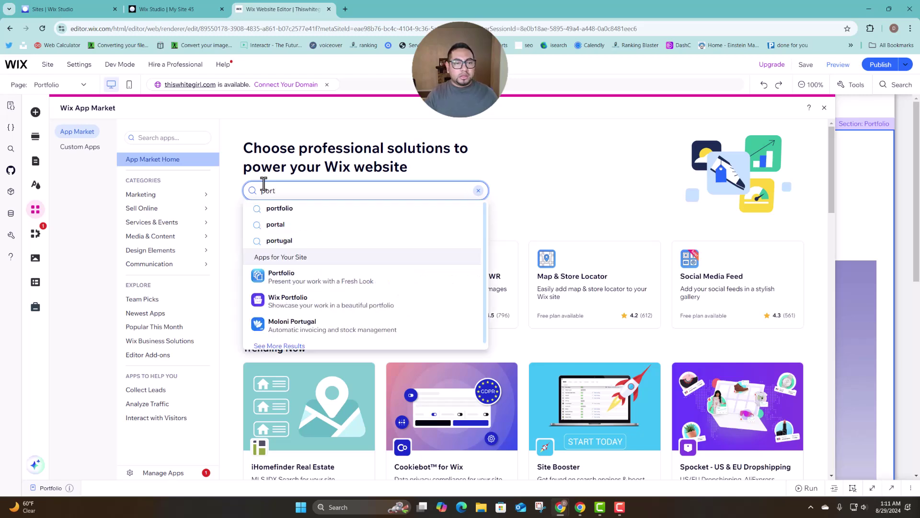
{"action": "left_click", "coordinate": [349, 307]}
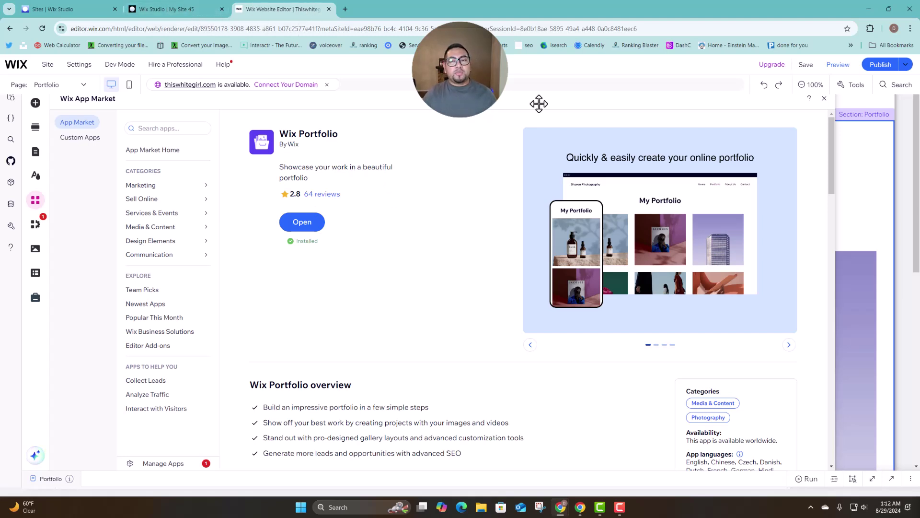
{"action": "left_click", "coordinate": [824, 98]}
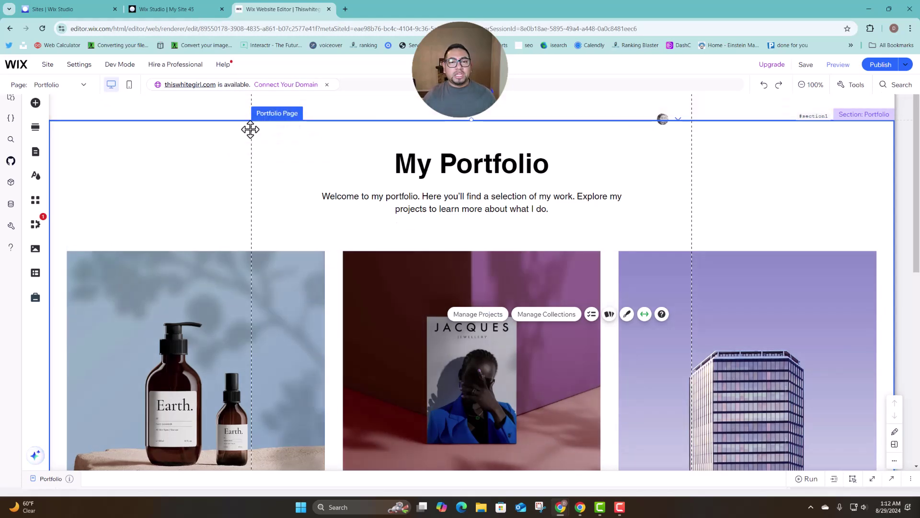
On the Wix Studio site, add the Wix Portfolio app from a 'port' search and open its page.
{"action": "left_click", "coordinate": [181, 13]}
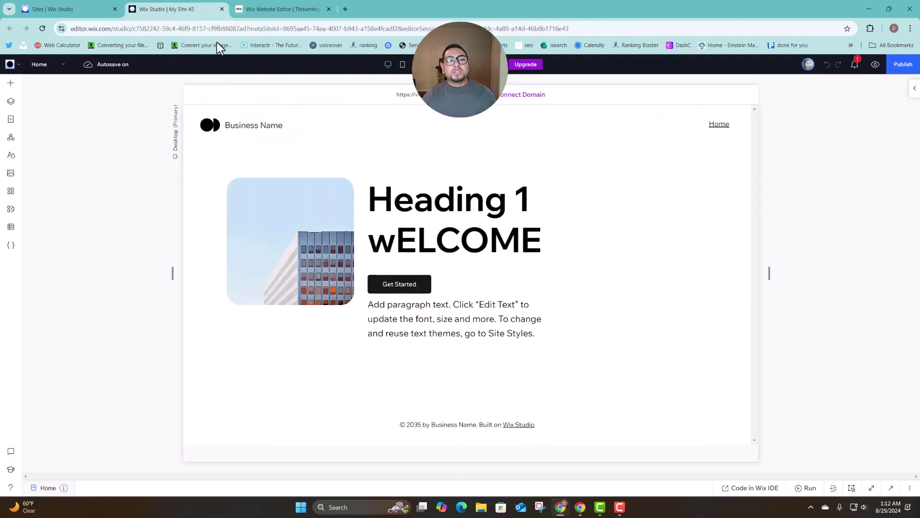
{"action": "left_click", "coordinate": [18, 195]}
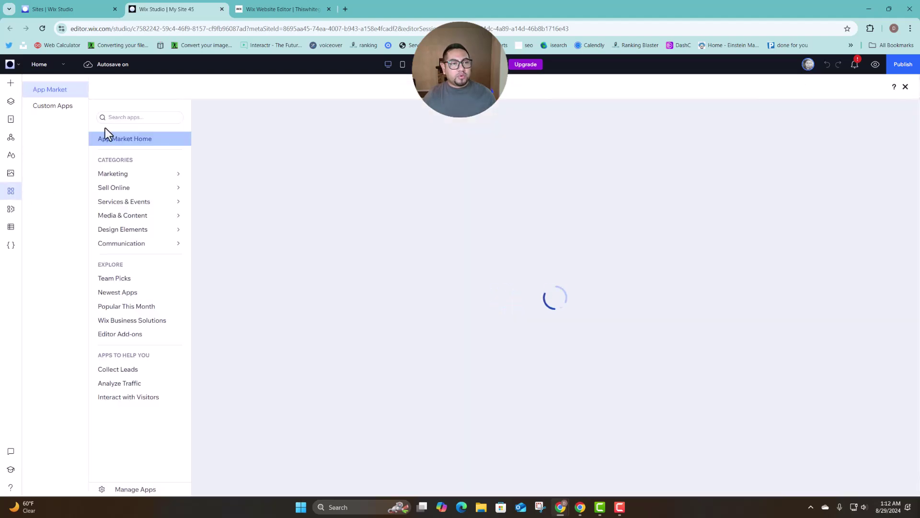
{"action": "left_click", "coordinate": [110, 118]}
{"action": "type", "text": "p"}
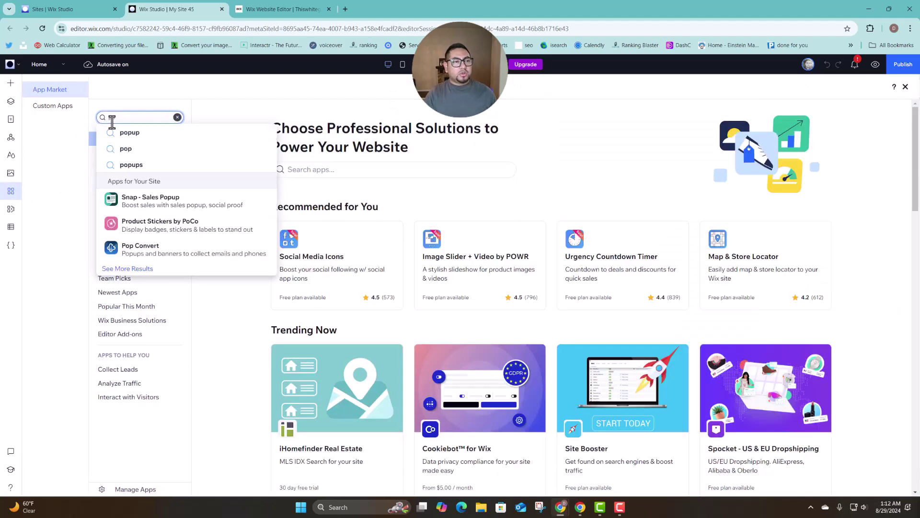
{"action": "type", "text": "ort"}
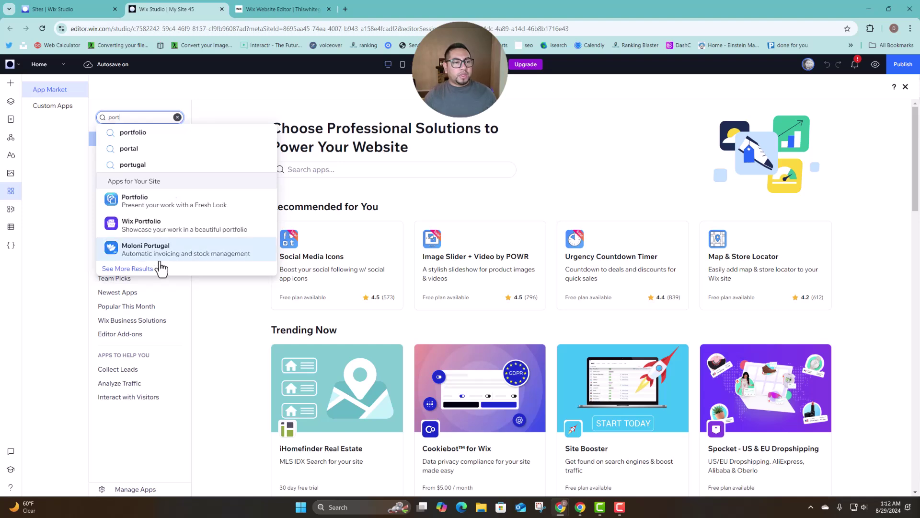
{"action": "left_click", "coordinate": [163, 226]}
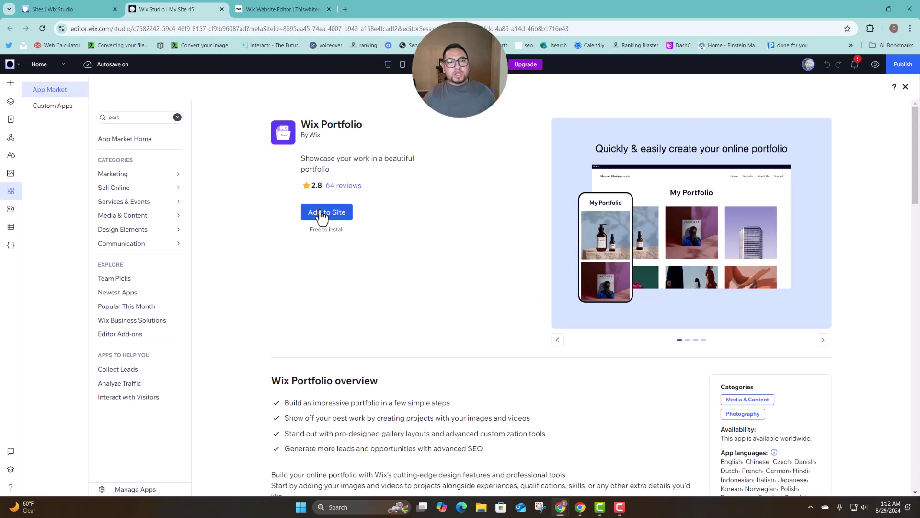
{"action": "left_click", "coordinate": [320, 215]}
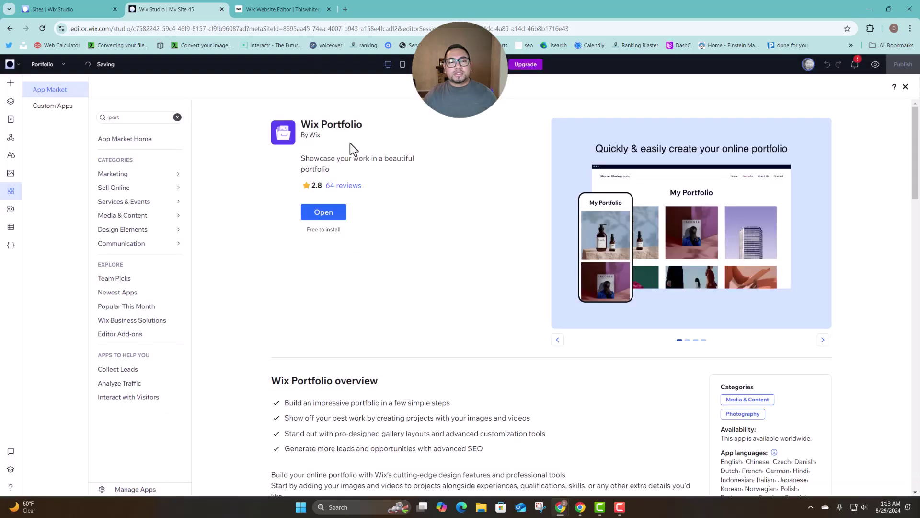
{"action": "left_click", "coordinate": [324, 212]}
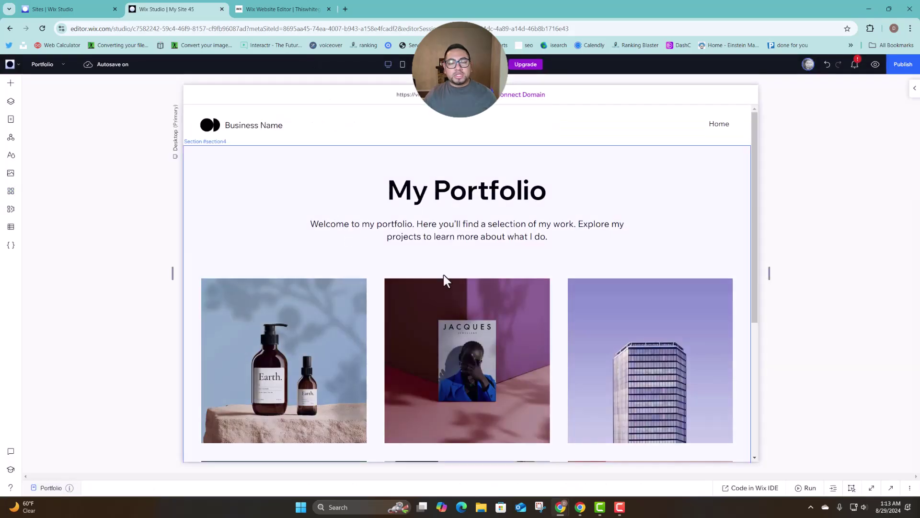
Select the Studio portfolio widget, then compare the Wix Editor page's heading, welcome text and gallery.
{"action": "left_click", "coordinate": [482, 235]}
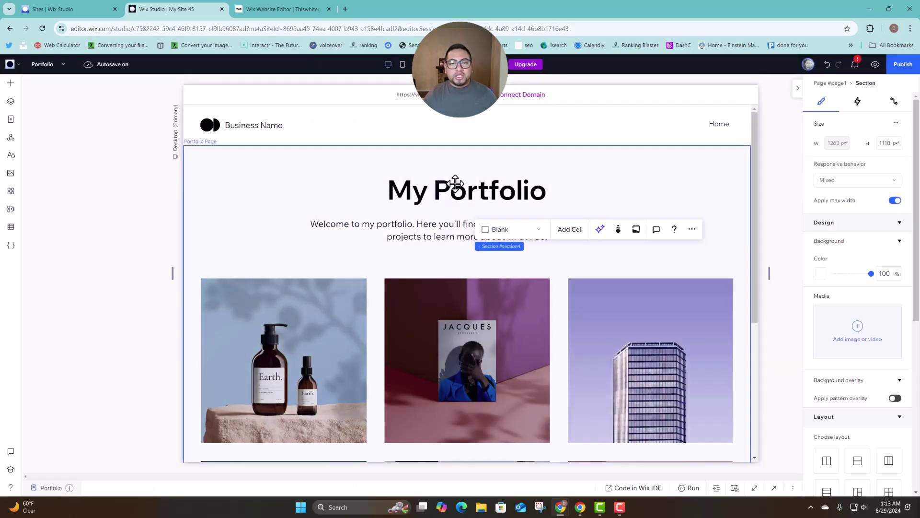
{"action": "left_click", "coordinate": [487, 224]}
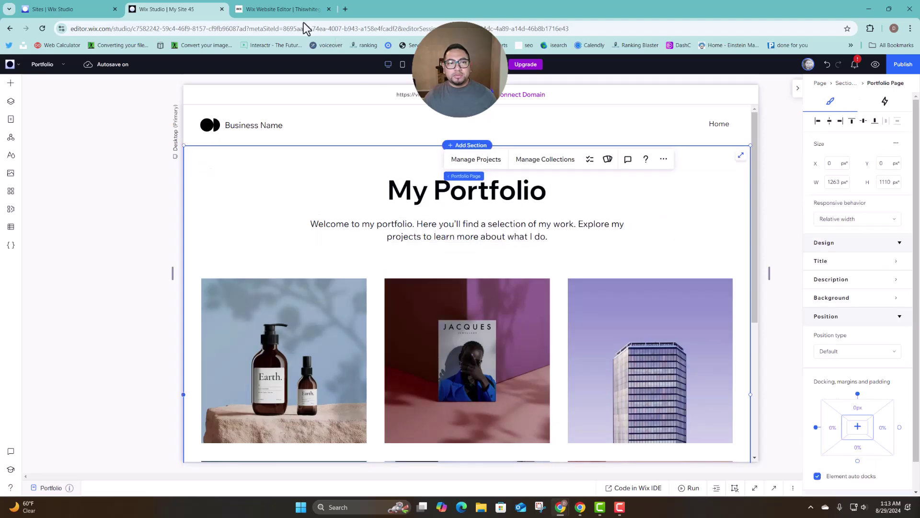
{"action": "left_click", "coordinate": [297, 9]}
{"action": "left_click", "coordinate": [451, 200]}
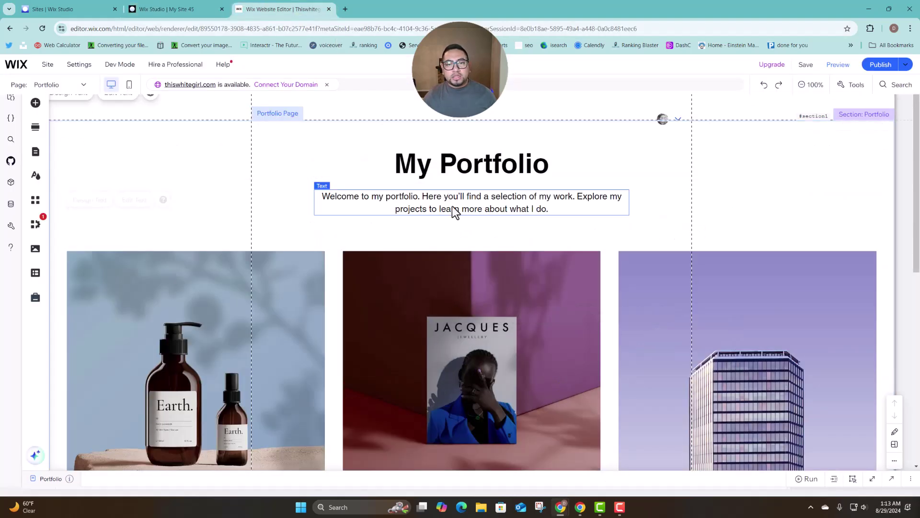
{"action": "left_click", "coordinate": [450, 162]}
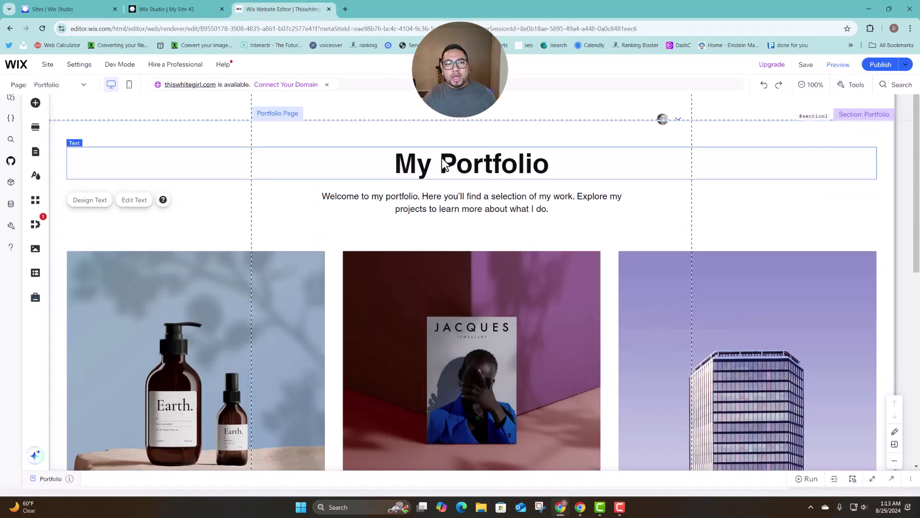
{"action": "left_click", "coordinate": [430, 211]}
{"action": "left_click", "coordinate": [432, 277]}
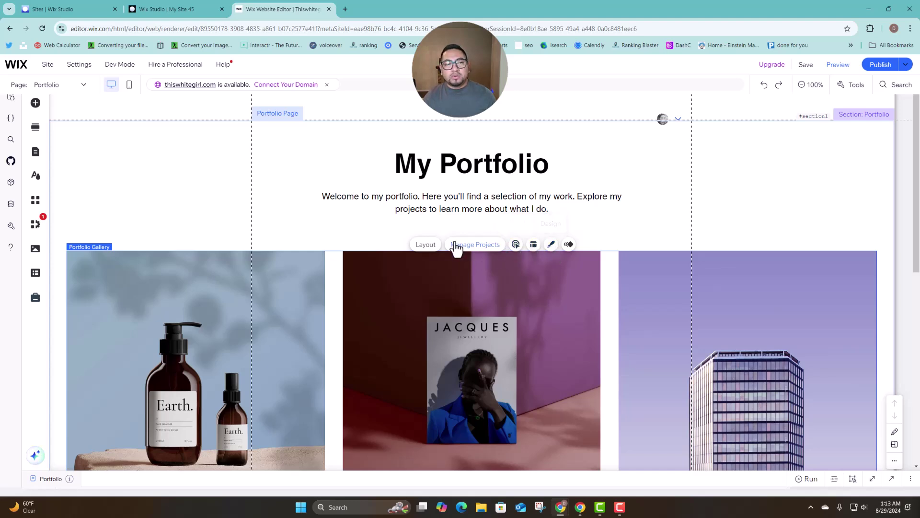
Back in Wix Studio, select the Portfolio Gallery to show its Design panel.
{"action": "left_click", "coordinate": [199, 11]}
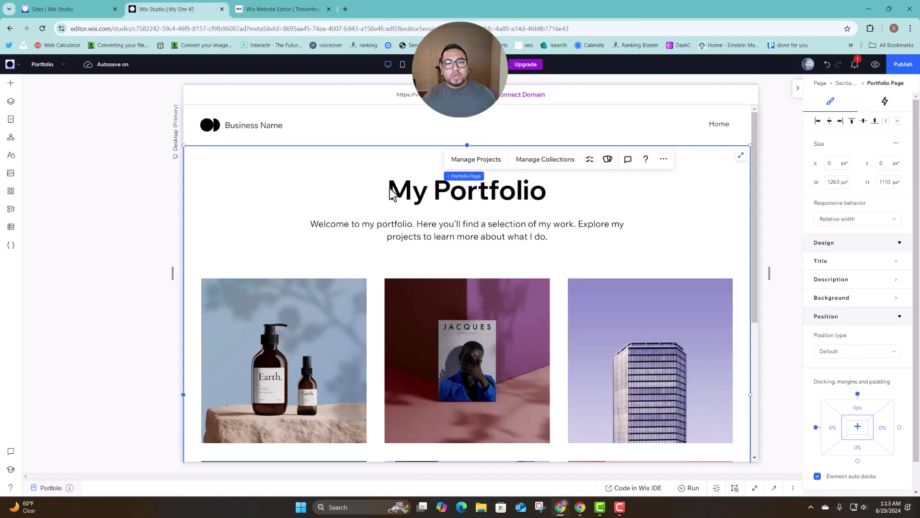
{"action": "left_click", "coordinate": [461, 223]}
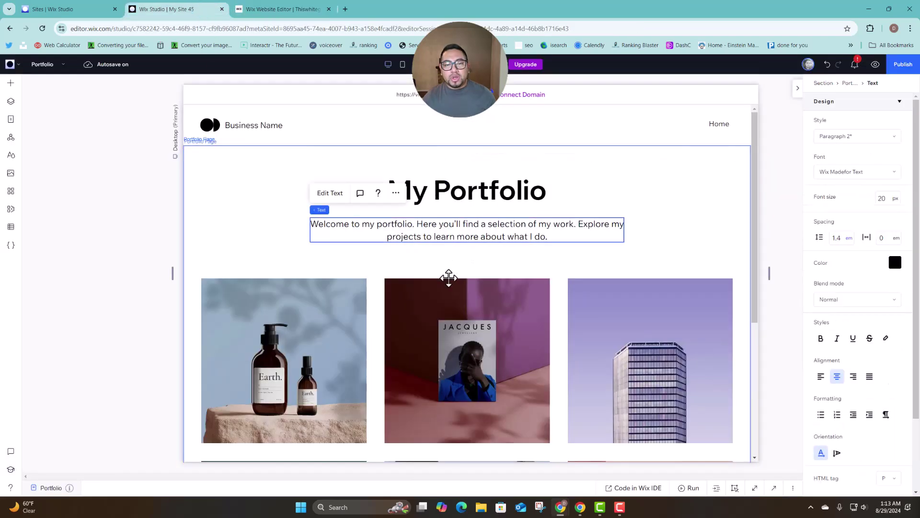
{"action": "left_click", "coordinate": [450, 282]}
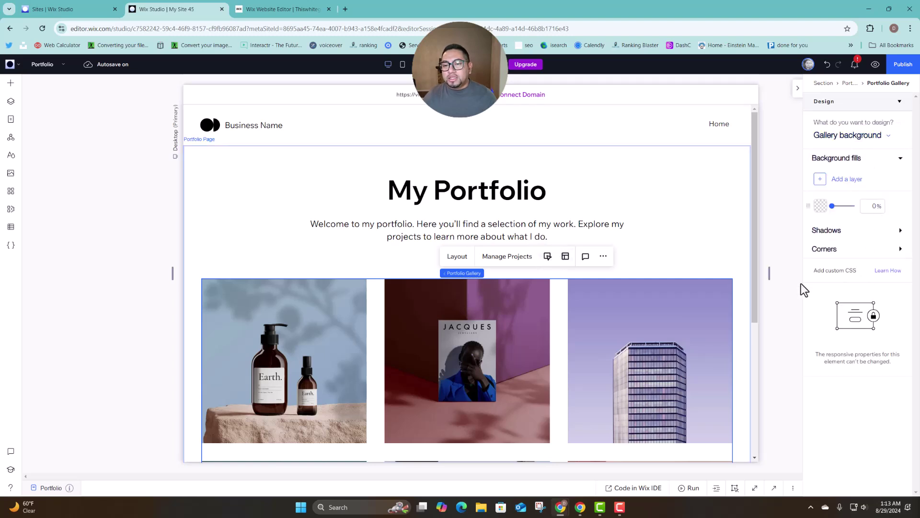
{"action": "scroll", "coordinate": [560, 331], "scroll_direction": "down", "scroll_amount": 2}
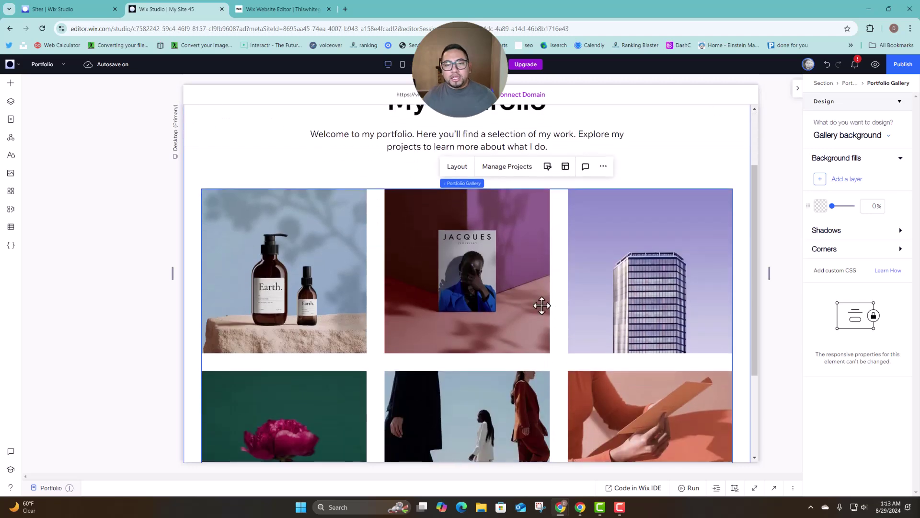
Open Manage Projects from the gallery and set up without AI to list the six sample projects.
{"action": "left_click", "coordinate": [513, 169]}
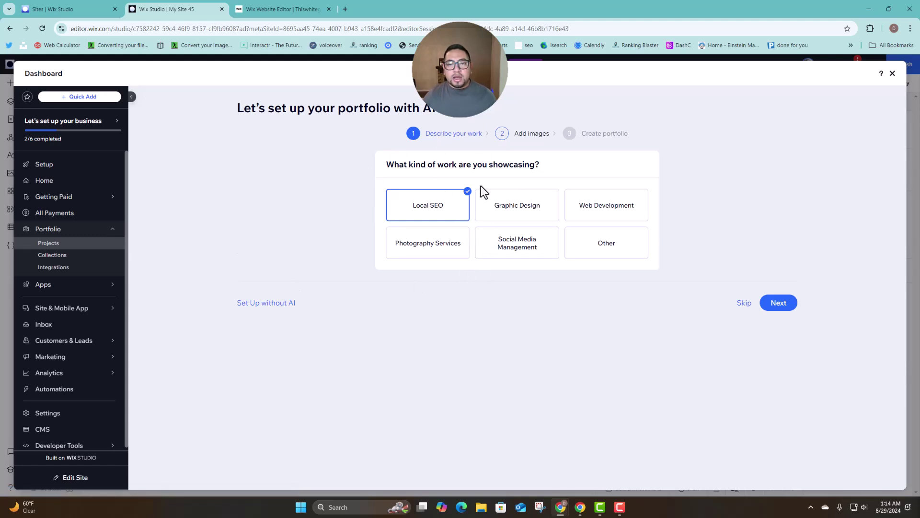
{"action": "left_click", "coordinate": [260, 304]}
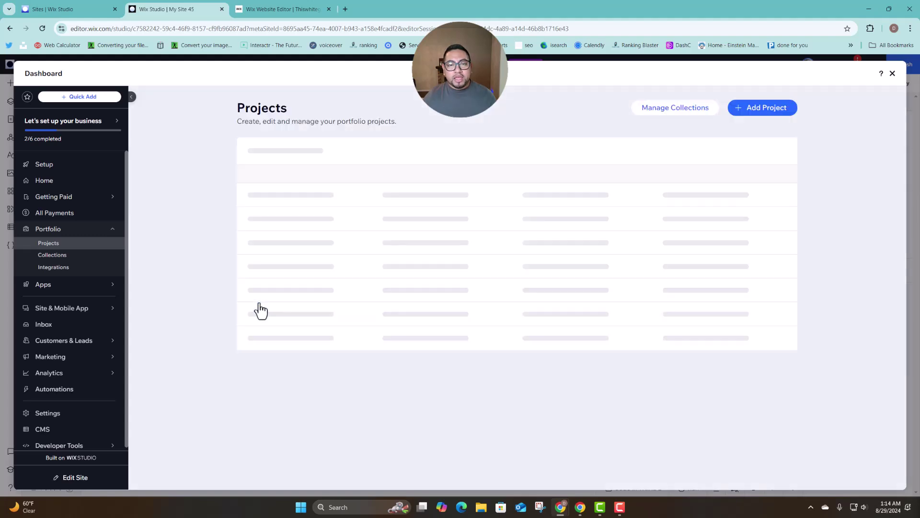
{"action": "scroll", "coordinate": [407, 305], "scroll_direction": "down", "scroll_amount": 3}
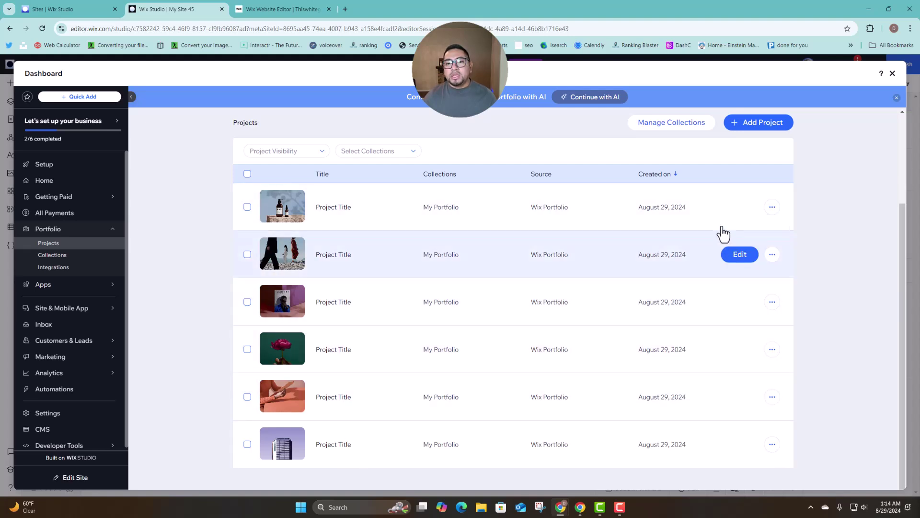
Create a new project titled with the employee's name, with a one-line employee description.
{"action": "left_click", "coordinate": [759, 130]}
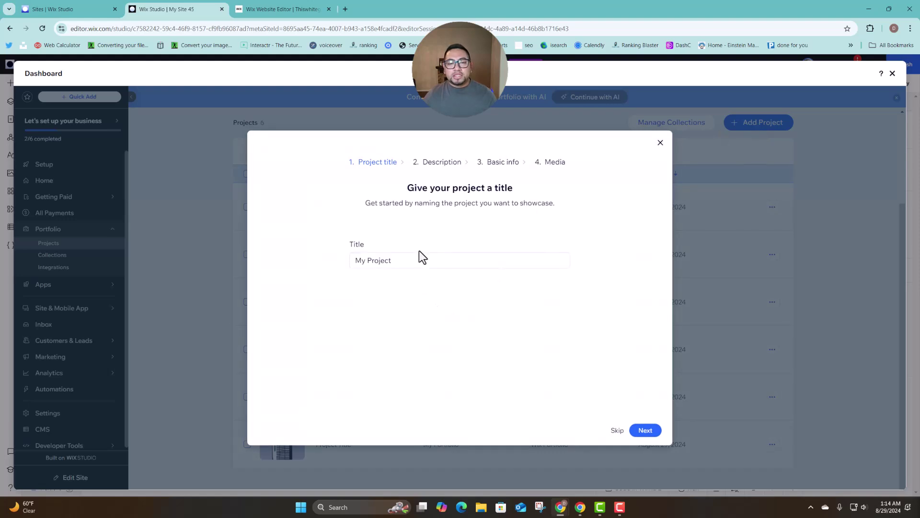
{"action": "triple_click", "coordinate": [422, 260]}
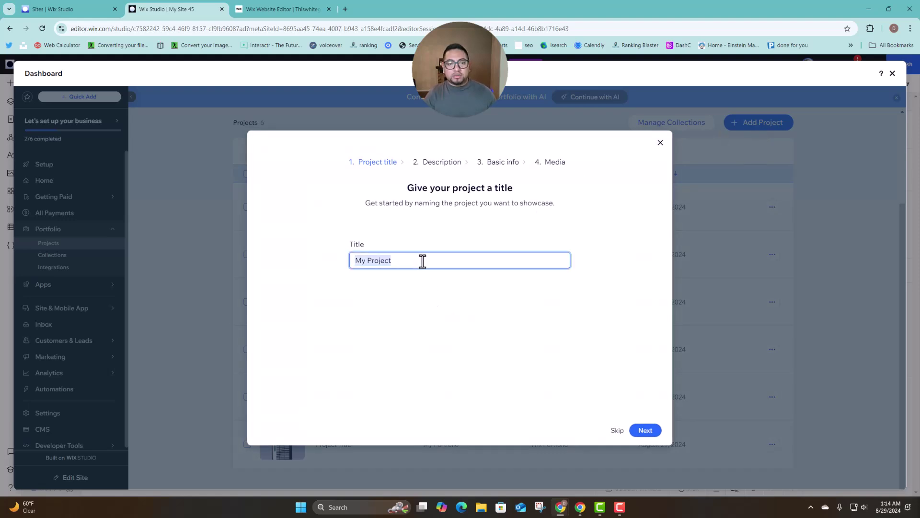
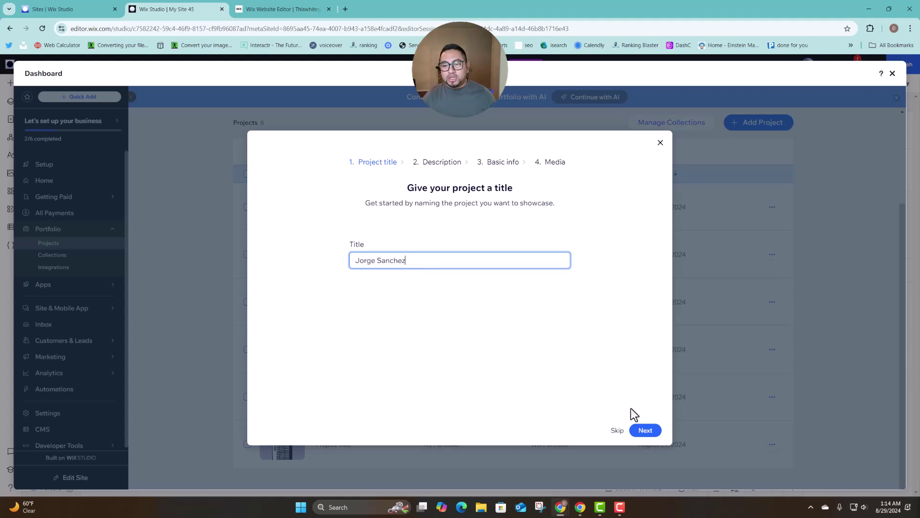
{"action": "left_click", "coordinate": [645, 431]}
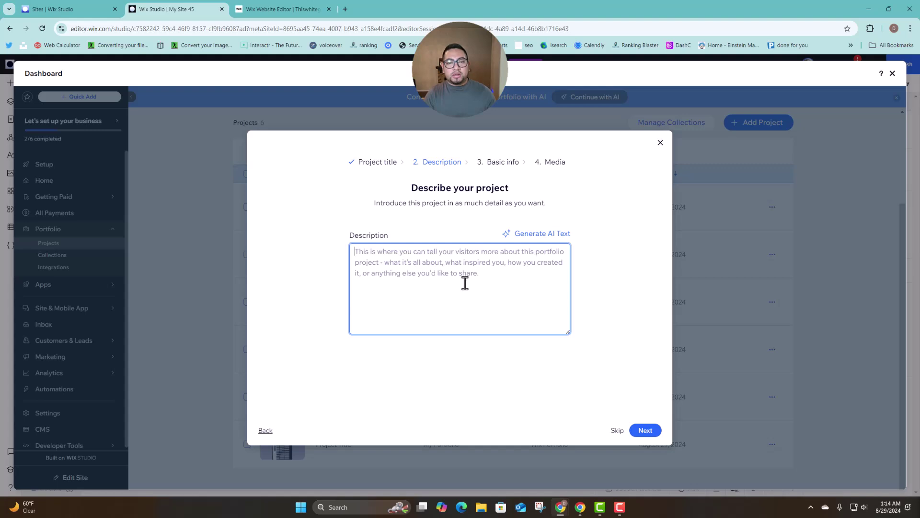
{"action": "type", "text": "Jo"}
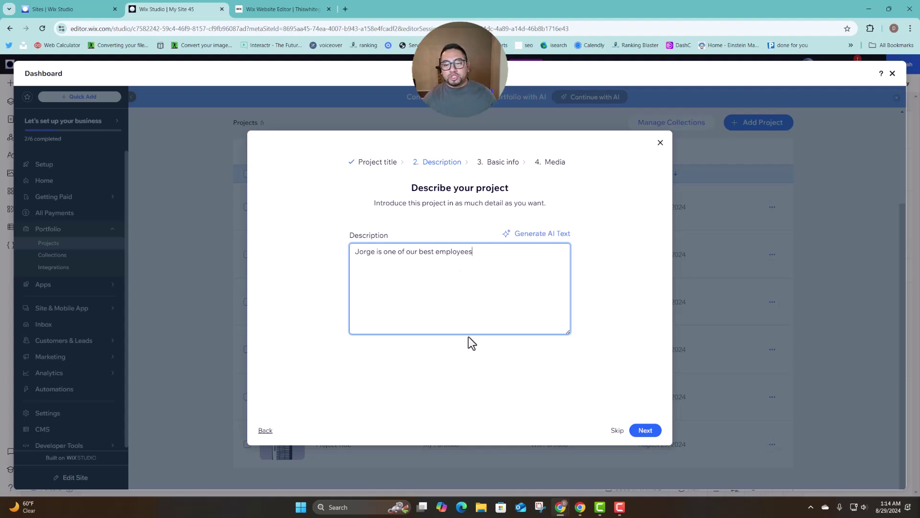
{"action": "left_click", "coordinate": [645, 430]}
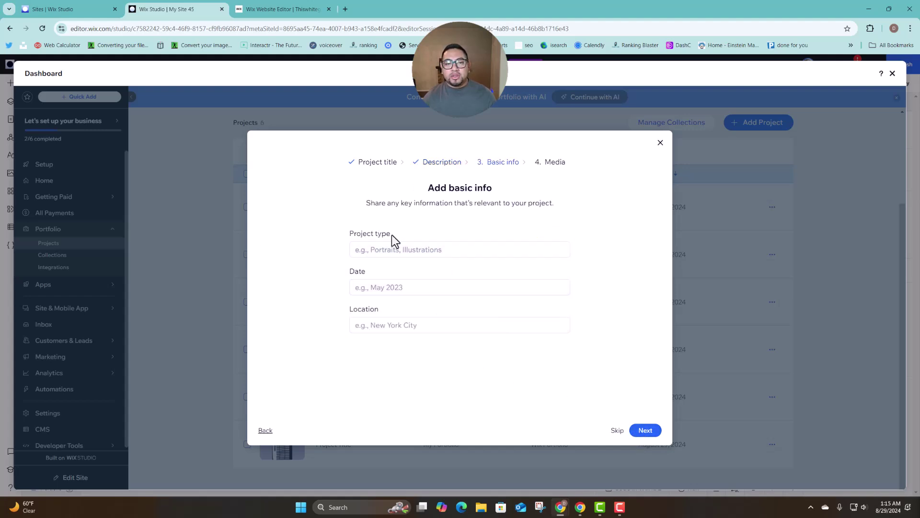
Leave Project type blank after a trial 'Role' entry and skip ahead to the Media step.
{"action": "left_click", "coordinate": [372, 251]}
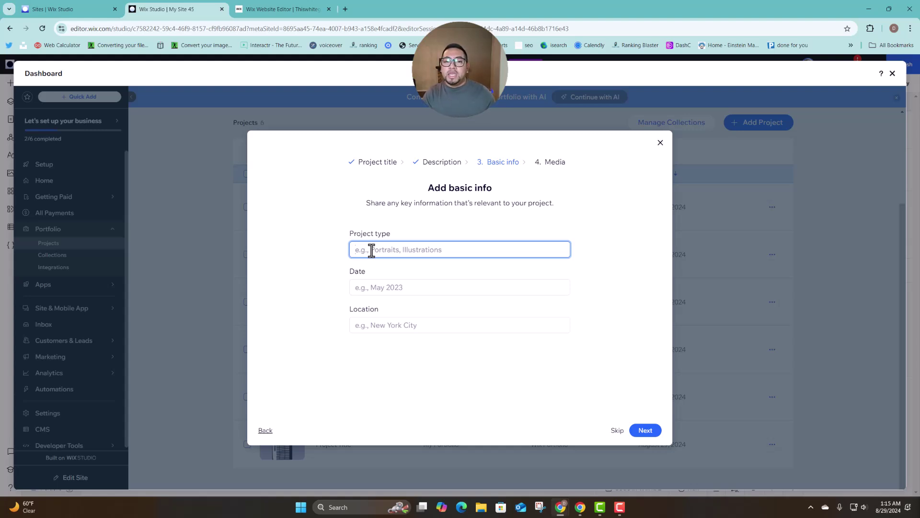
{"action": "type", "text": "rO"}
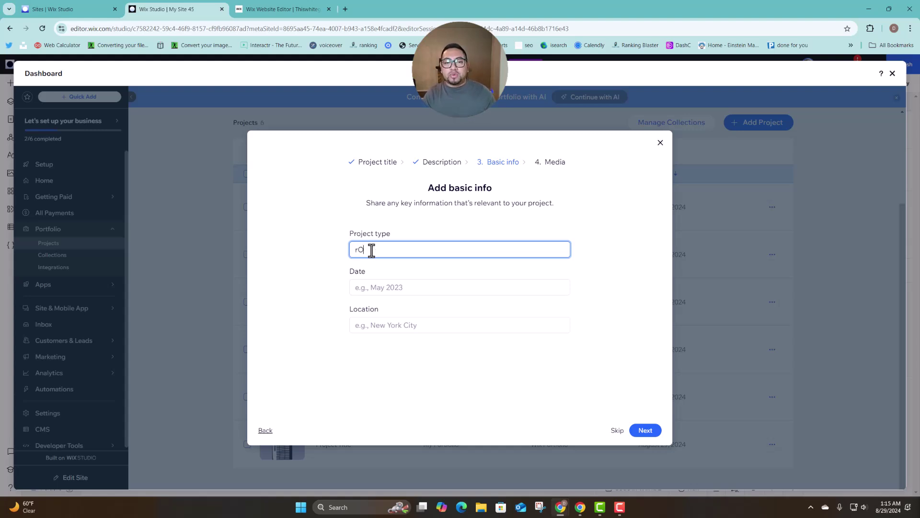
{"action": "key", "text": "BackSpace"}
{"action": "key", "text": "BackSpace"}
{"action": "type", "text": "Role"}
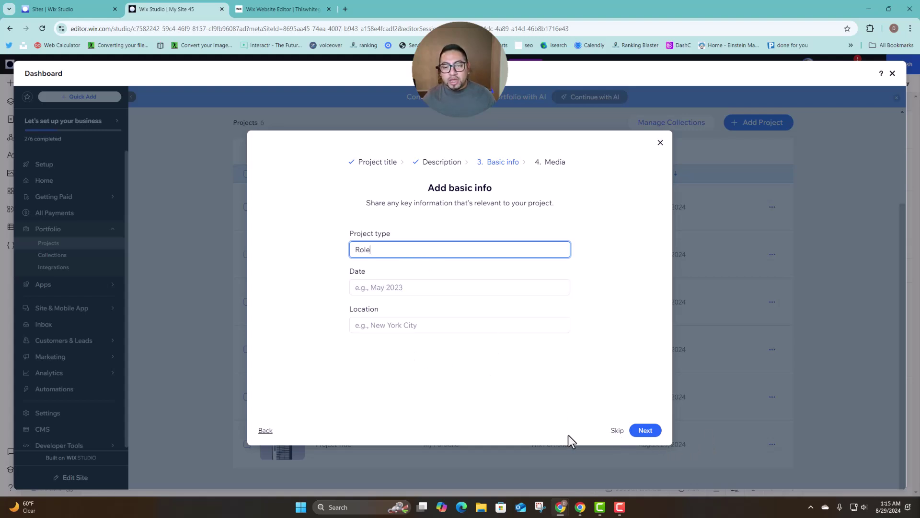
{"action": "key", "text": "BackSpace"}
{"action": "key", "text": "BackSpace"}
{"action": "key", "text": "BackSpace"}
{"action": "key", "text": "BackSpace"}
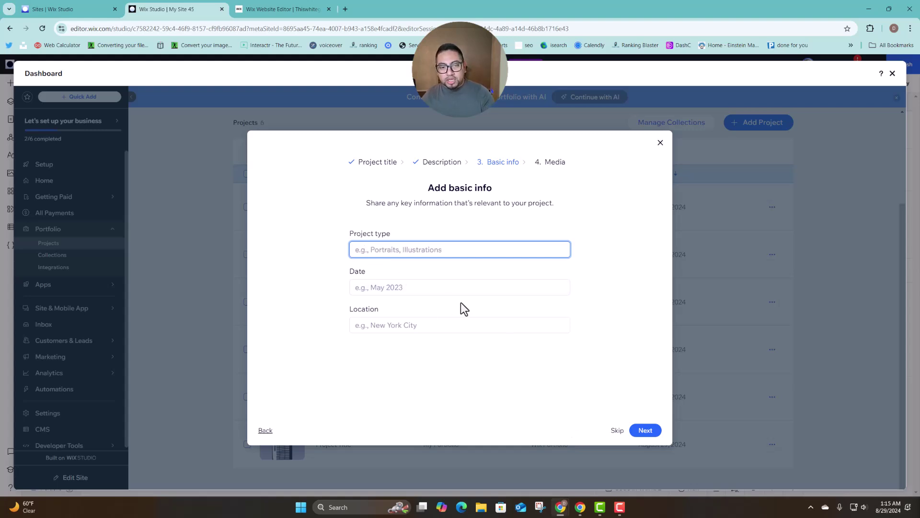
{"action": "left_click", "coordinate": [615, 438]}
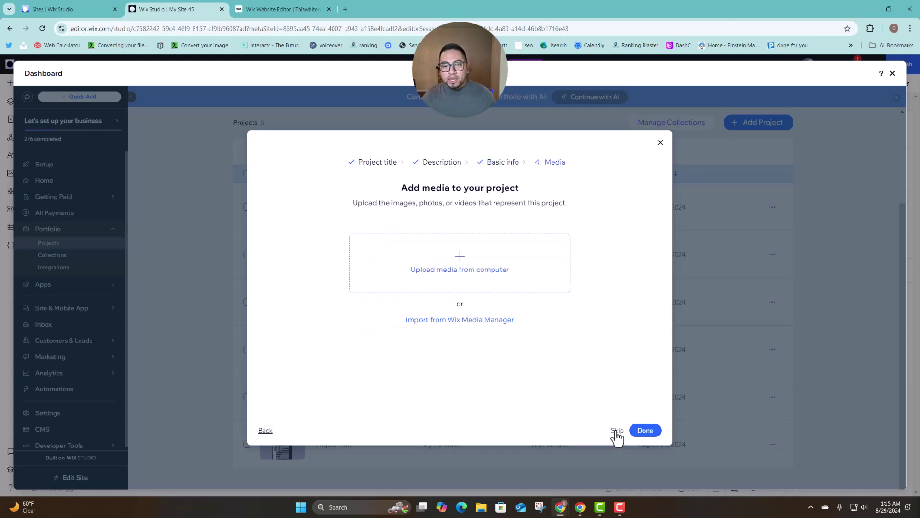
Upload the house 4 image from the computer as the cover and finish adding the project.
{"action": "left_click", "coordinate": [445, 276]}
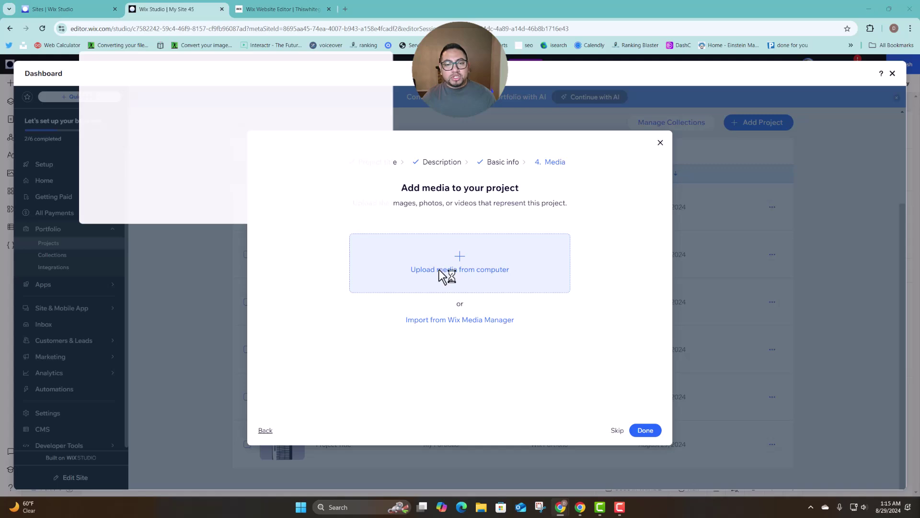
{"action": "scroll", "coordinate": [234, 190], "scroll_direction": "down", "scroll_amount": 3}
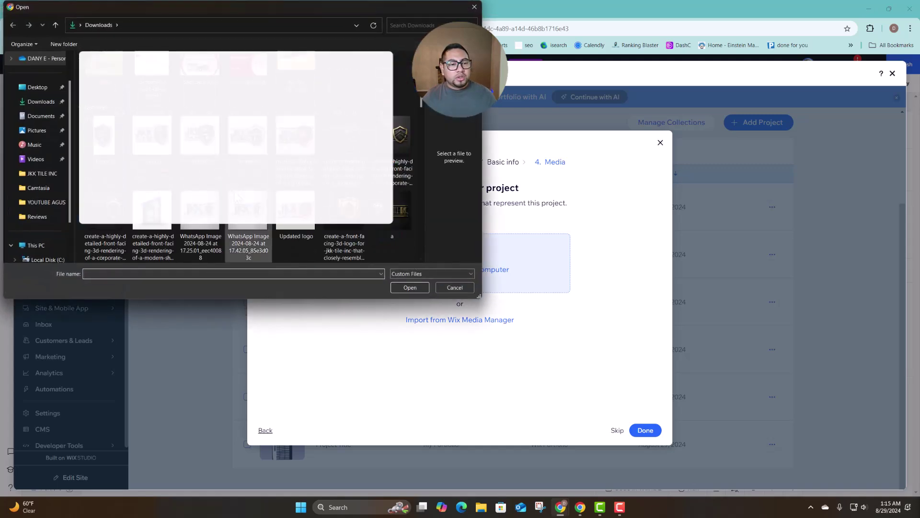
{"action": "left_click", "coordinate": [354, 227]}
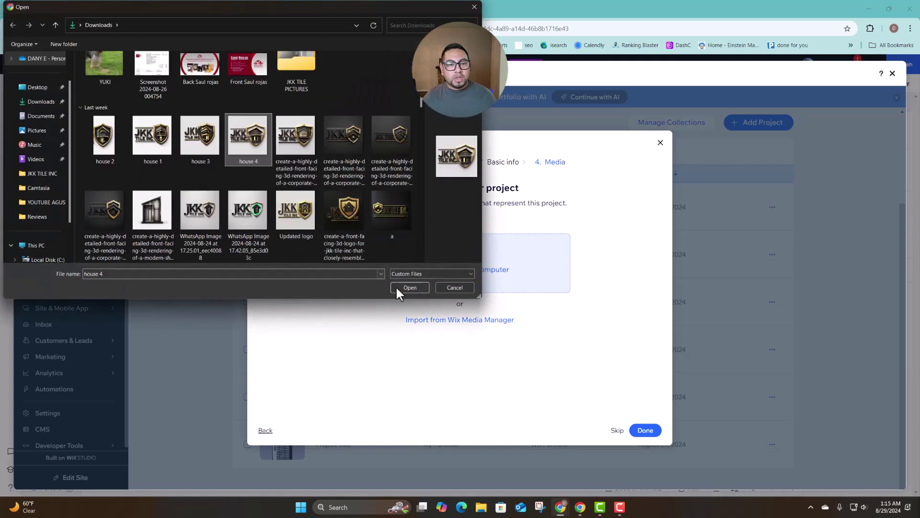
{"action": "left_click", "coordinate": [409, 287]}
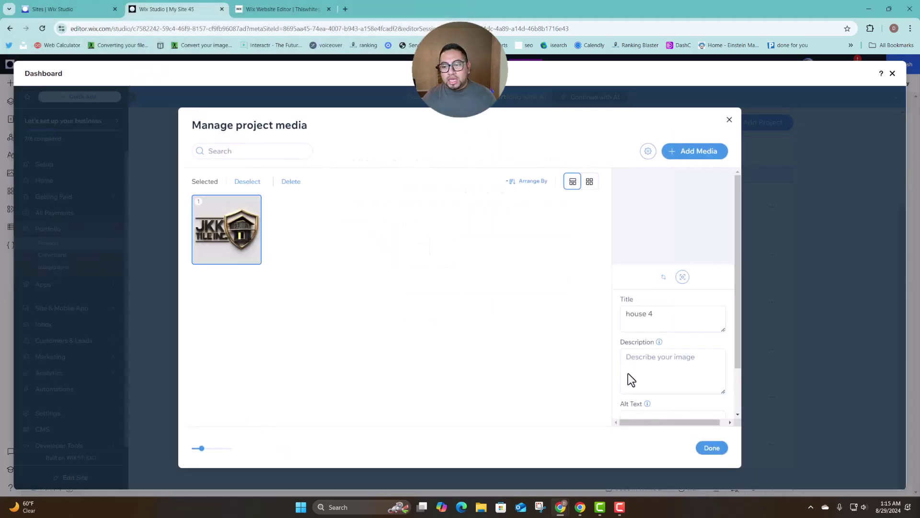
{"action": "left_click", "coordinate": [712, 448]}
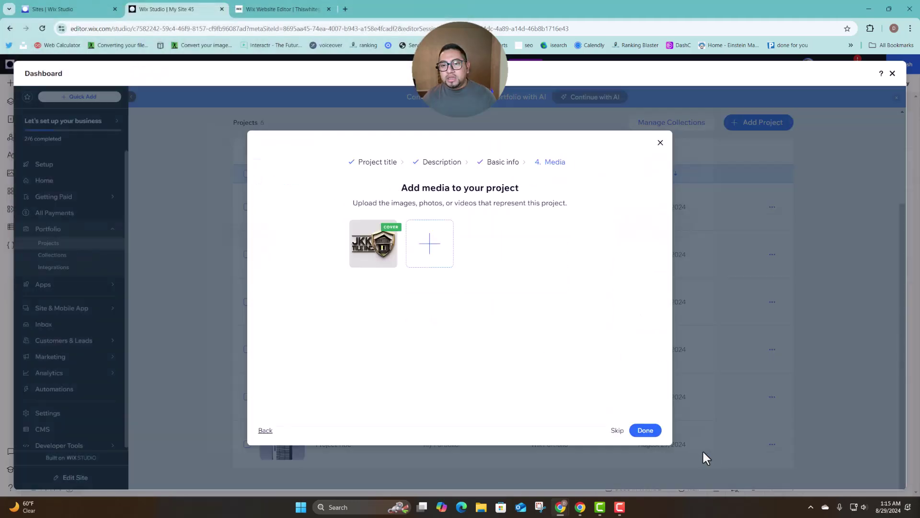
{"action": "left_click", "coordinate": [644, 432]}
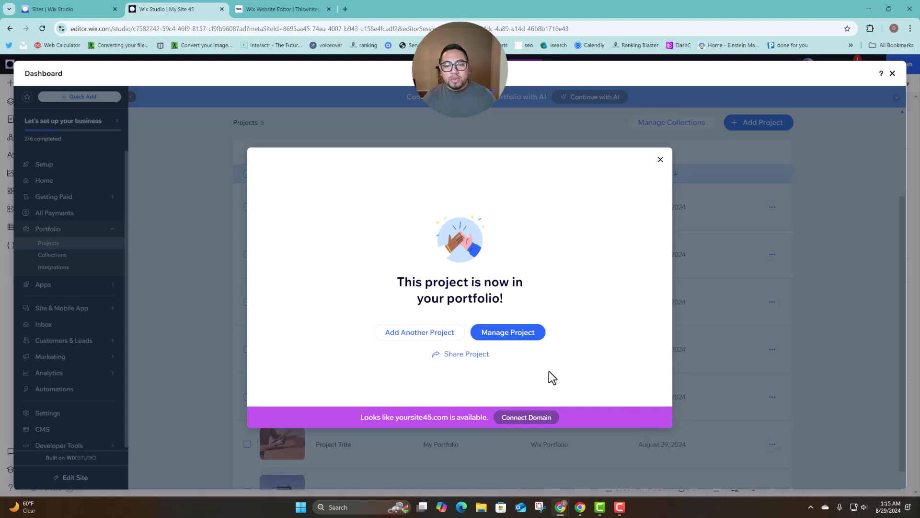
{"action": "left_click", "coordinate": [660, 160]}
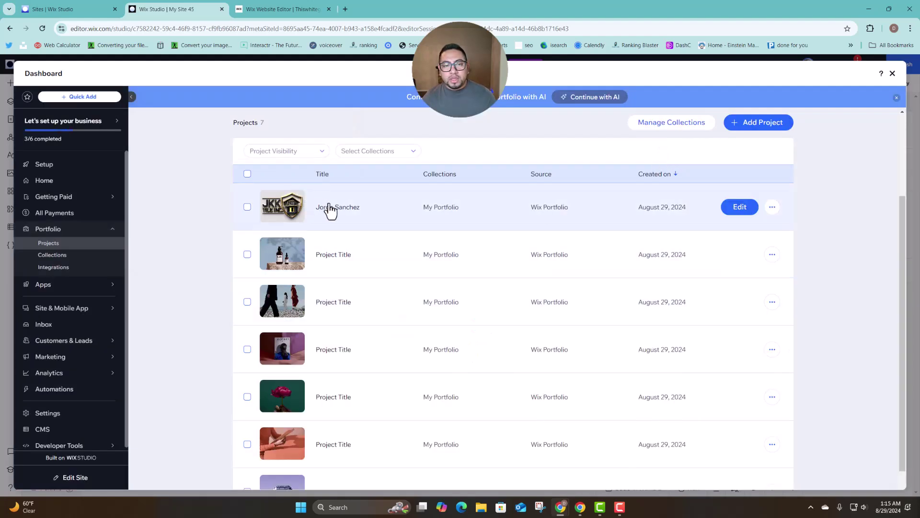
Open the new project for editing and add a Role detail of Manager to its basic info.
{"action": "left_click", "coordinate": [740, 211]}
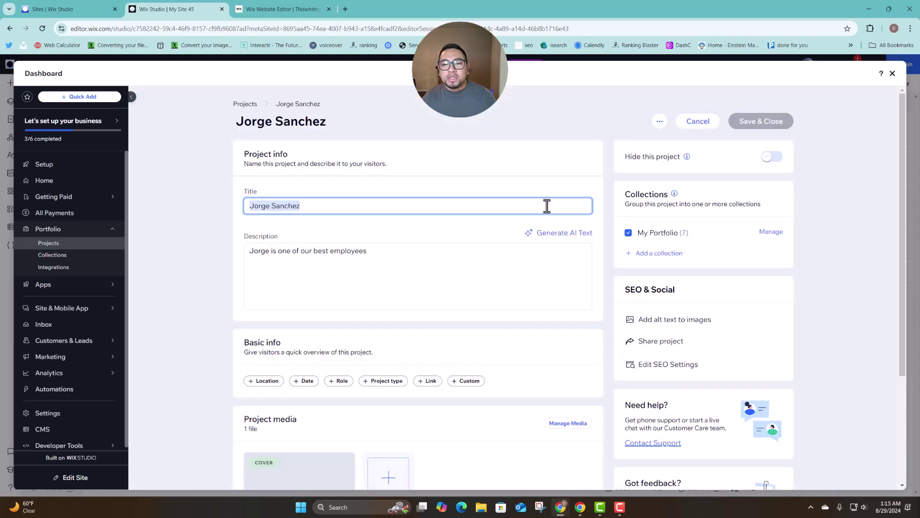
{"action": "scroll", "coordinate": [427, 288], "scroll_direction": "down", "scroll_amount": 2}
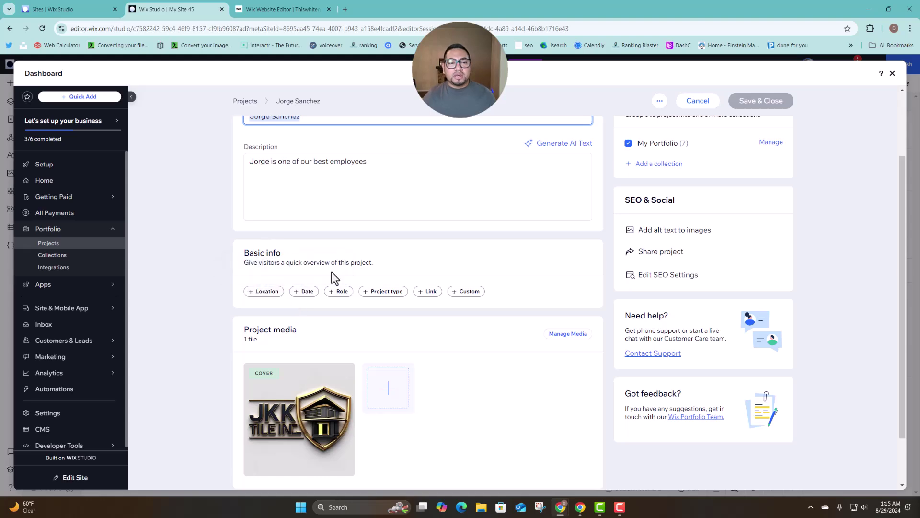
{"action": "scroll", "coordinate": [332, 271], "scroll_direction": "down", "scroll_amount": 2}
{"action": "left_click", "coordinate": [342, 230]}
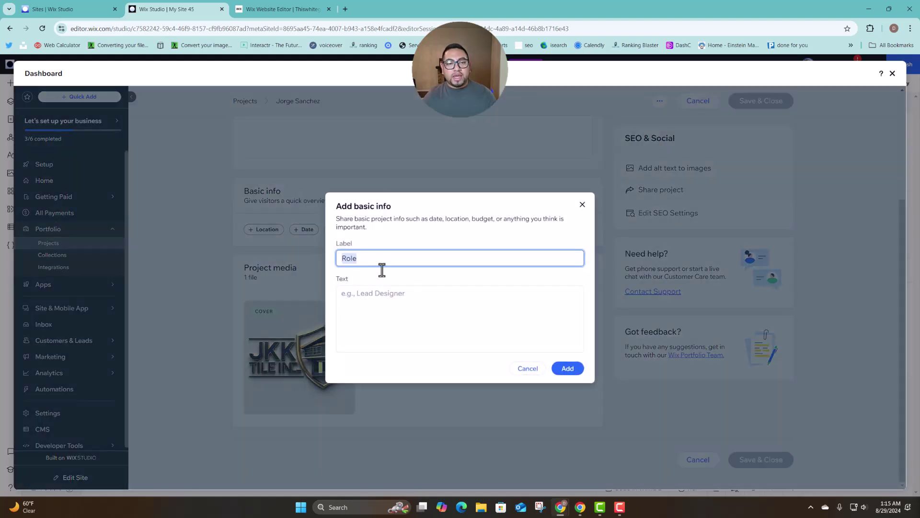
{"action": "left_click", "coordinate": [384, 299]}
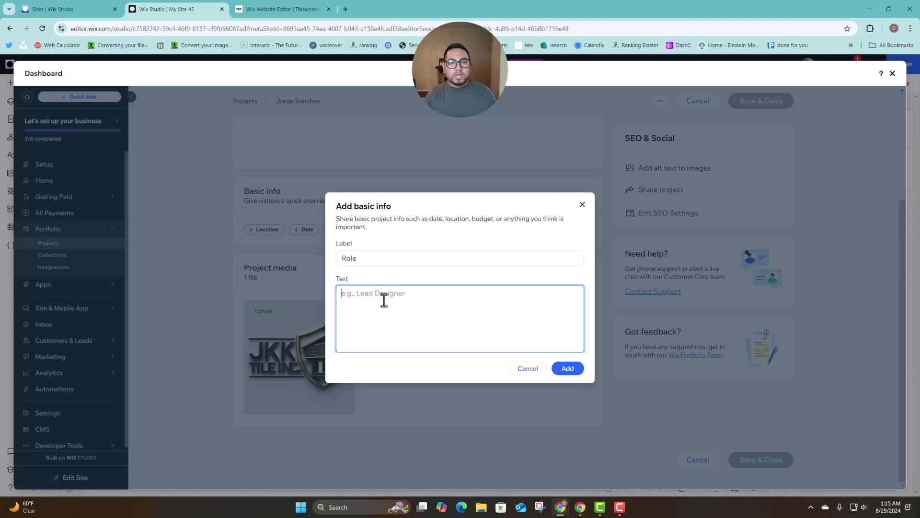
{"action": "type", "text": "Manager"}
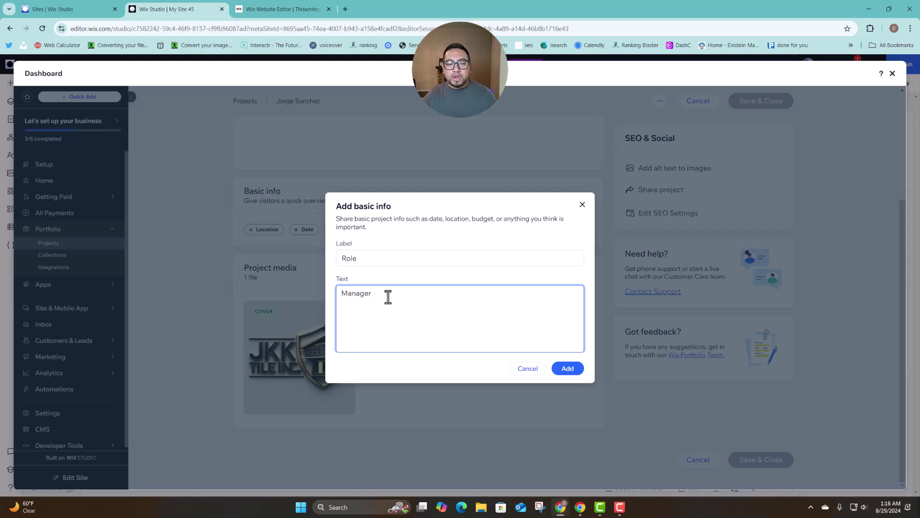
{"action": "left_click", "coordinate": [408, 272]}
{"action": "left_click", "coordinate": [568, 368]}
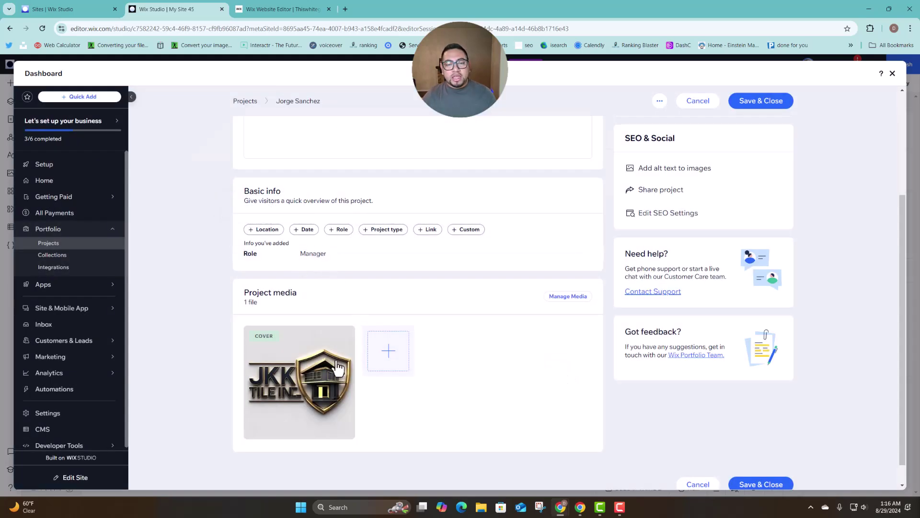
{"action": "scroll", "coordinate": [338, 369], "scroll_direction": "down", "scroll_amount": 1}
Add three Wix stock photos from a 'professional' search to the project's media, making four files.
{"action": "left_click", "coordinate": [388, 335]}
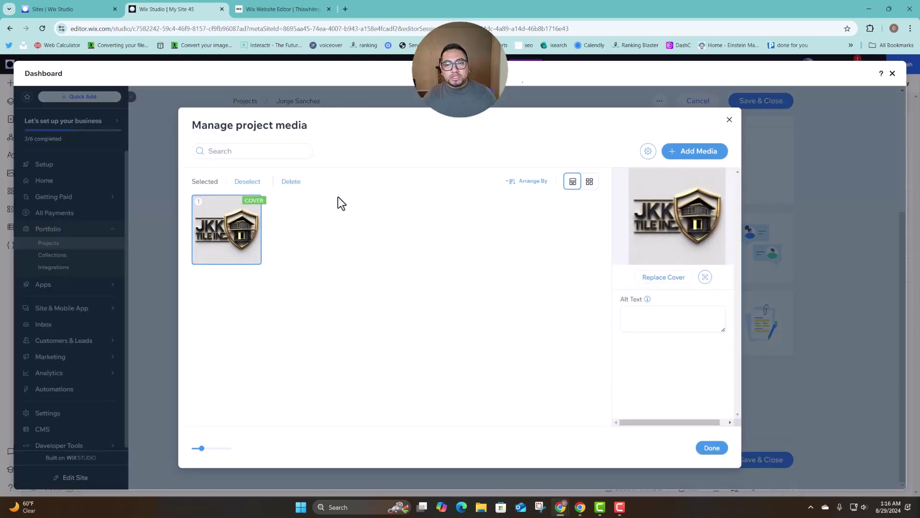
{"action": "left_click", "coordinate": [700, 162]}
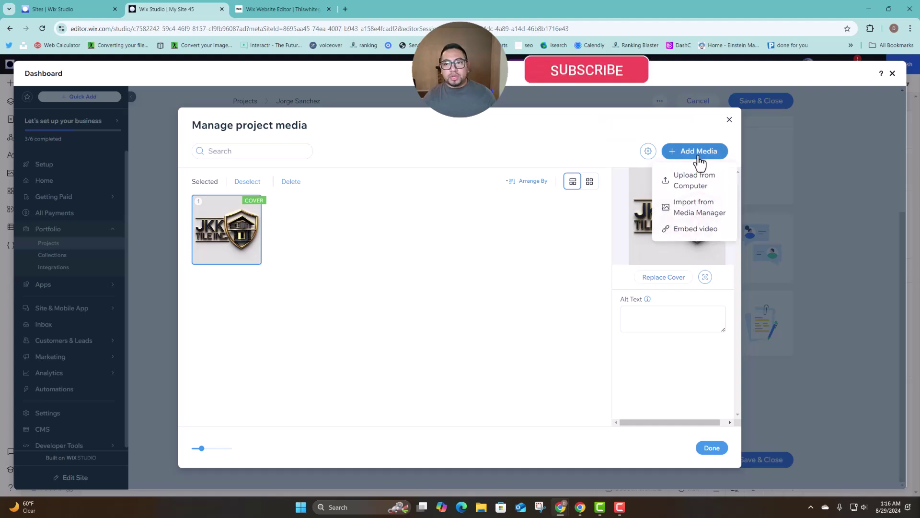
{"action": "left_click", "coordinate": [706, 211]}
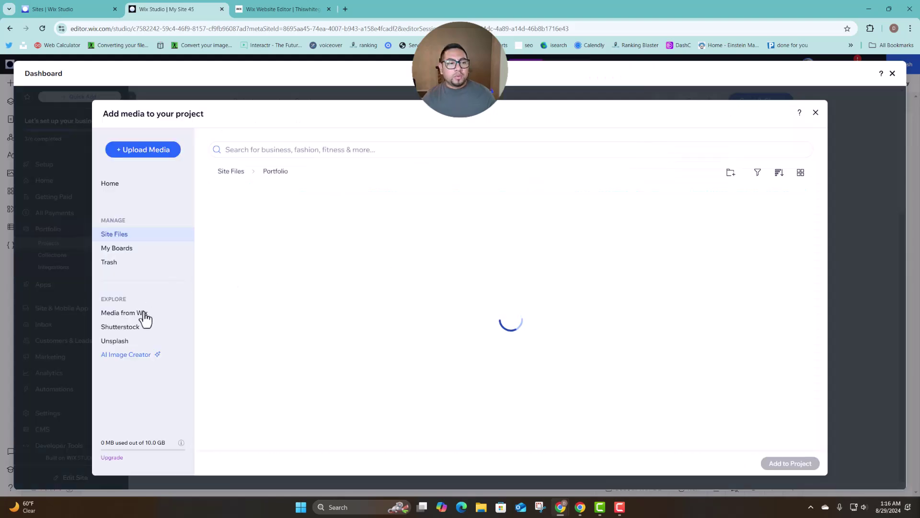
{"action": "left_click", "coordinate": [144, 313]}
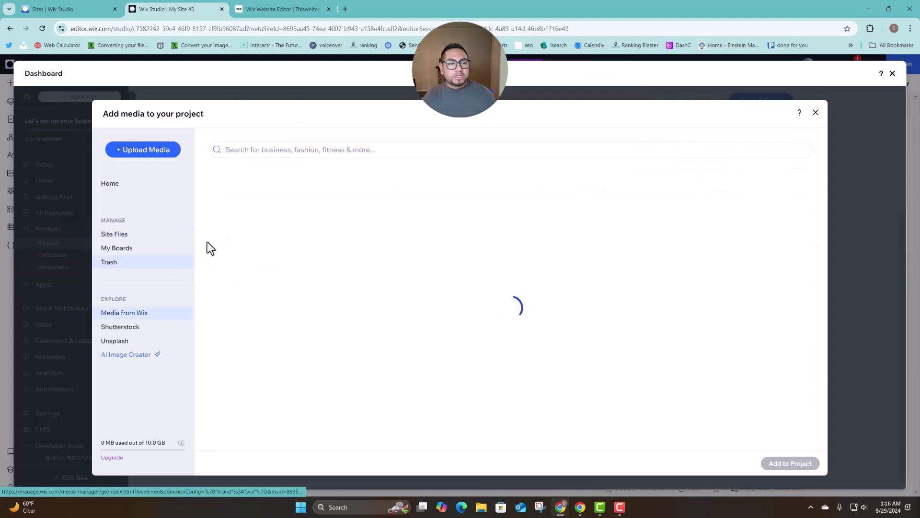
{"action": "left_click", "coordinate": [297, 157]}
{"action": "type", "text": "professional"}
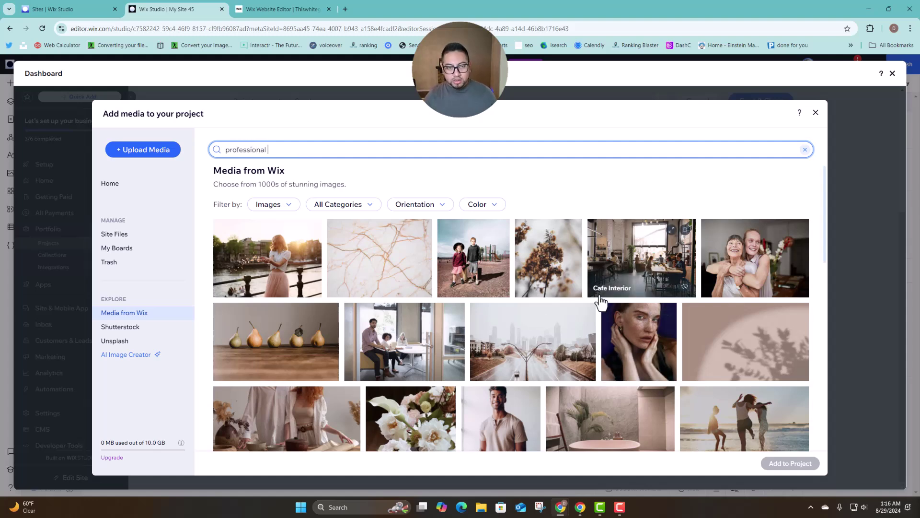
{"action": "key", "text": "Return"}
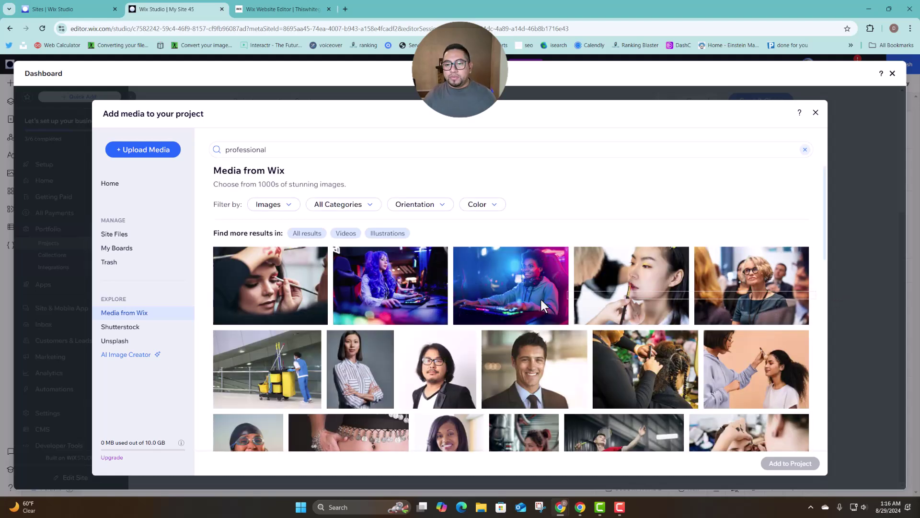
{"action": "left_click", "coordinate": [541, 305]}
{"action": "left_click", "coordinate": [804, 465]}
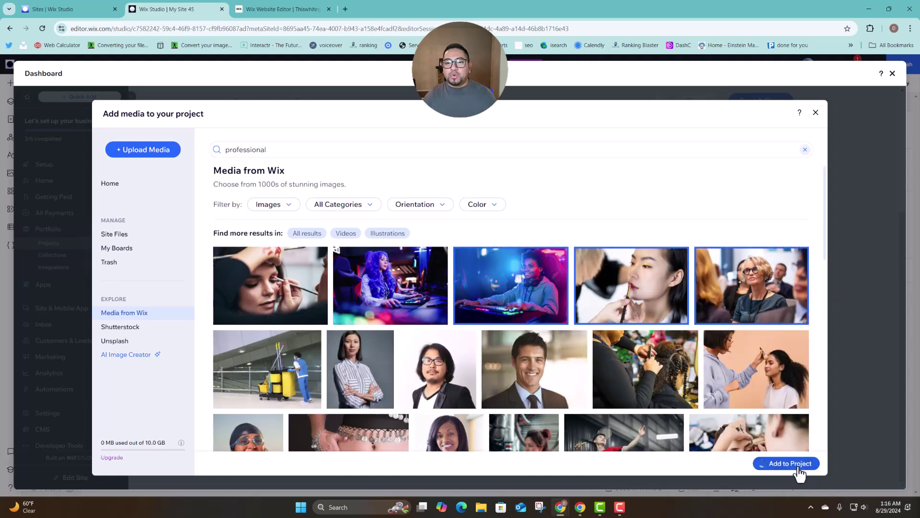
{"action": "left_click", "coordinate": [709, 450]}
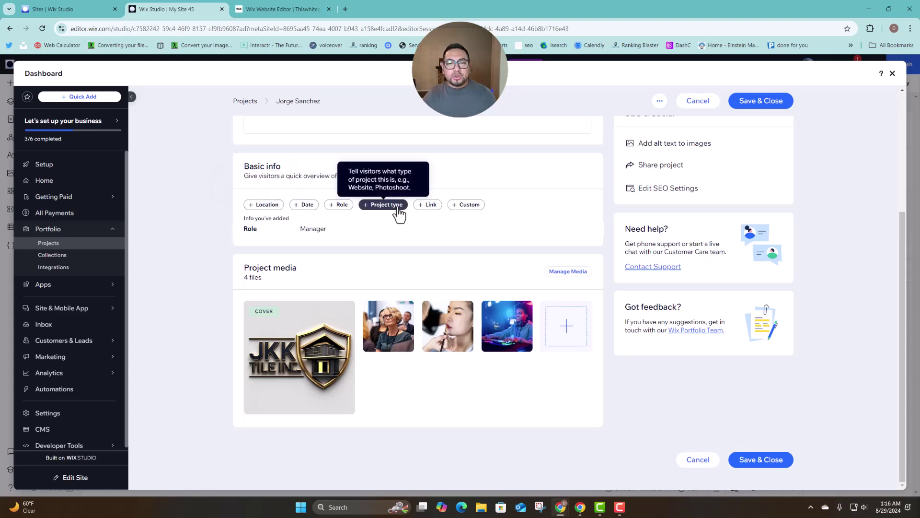
Add a custom basic info detail labelled Title with text HR, then save and close the project.
{"action": "left_click", "coordinate": [459, 206]}
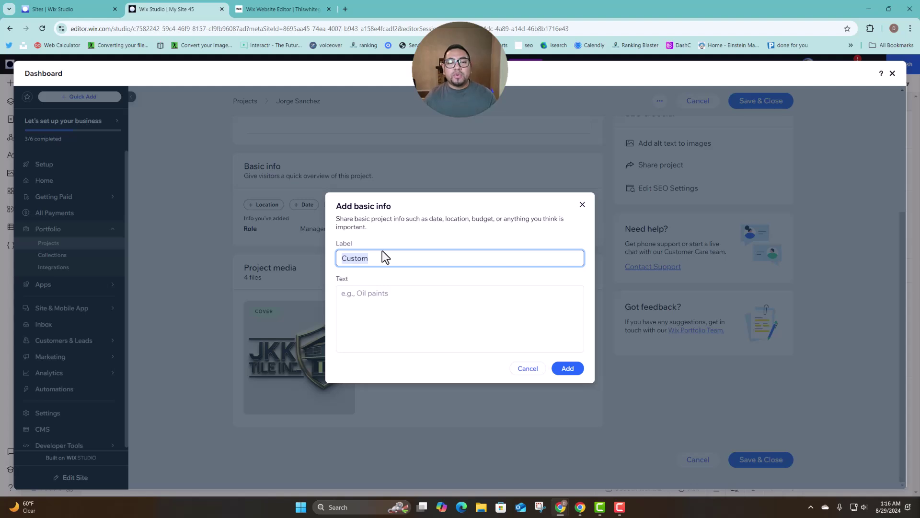
{"action": "type", "text": "Titl"}
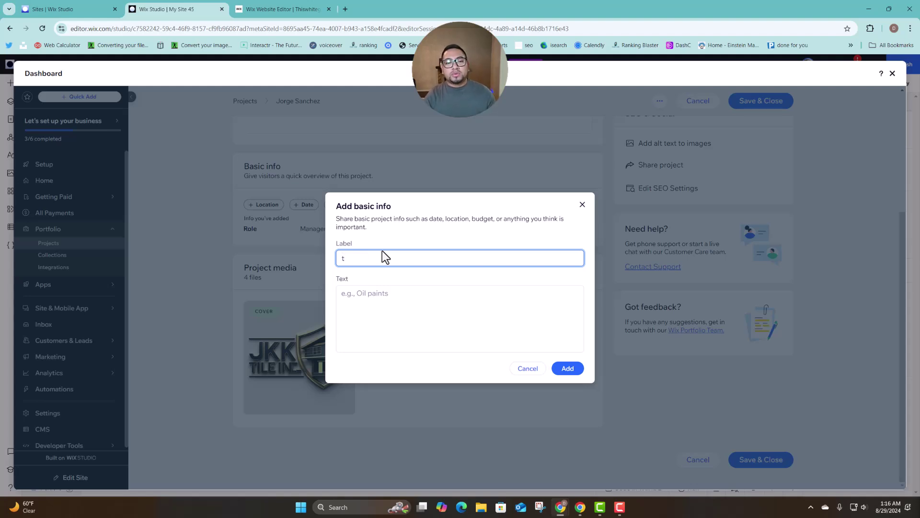
{"action": "type", "text": "e"}
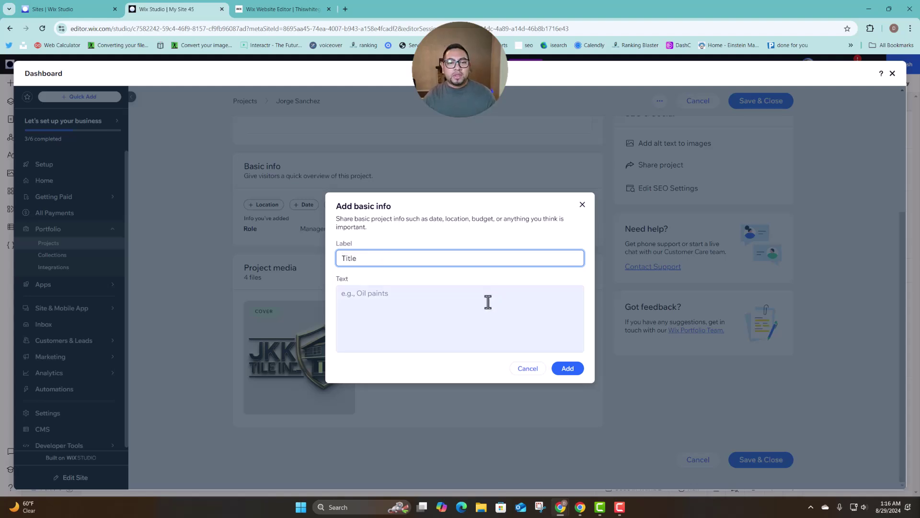
{"action": "left_click", "coordinate": [488, 302]}
{"action": "type", "text": "H"}
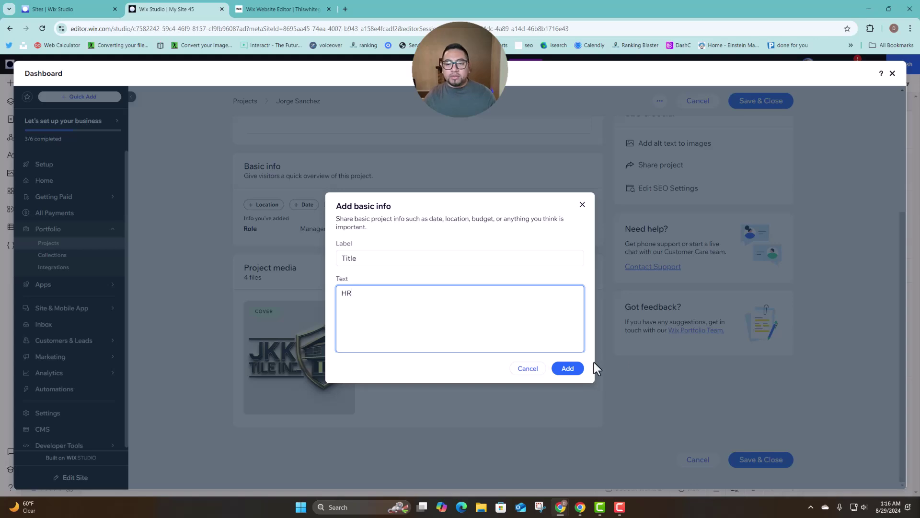
{"action": "type", "text": "R"}
{"action": "left_click", "coordinate": [576, 370]}
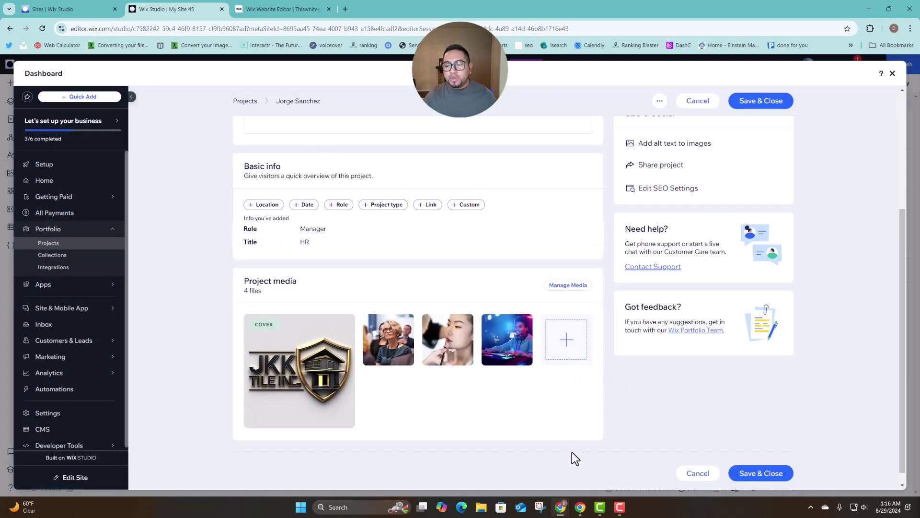
{"action": "left_click", "coordinate": [783, 475]}
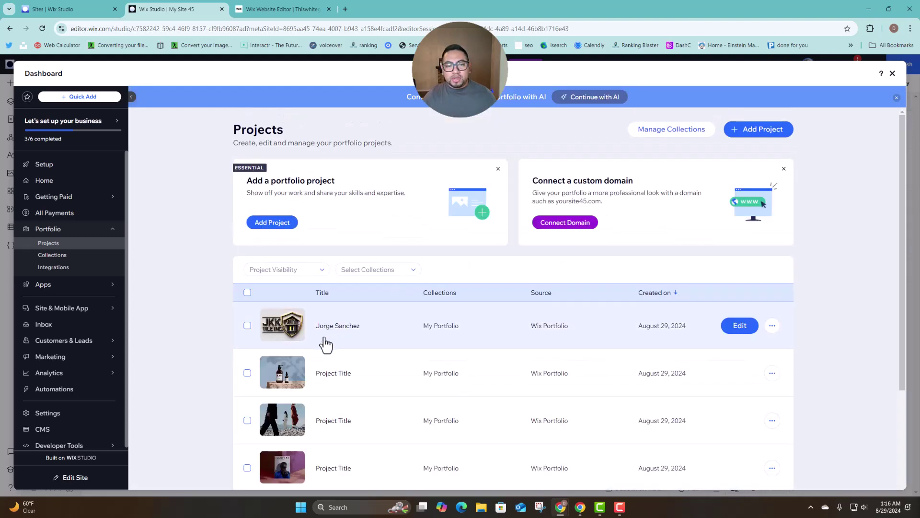
Switch the portfolio gallery from grid to Masonry layout, with the house 4 logo project first.
{"action": "left_click", "coordinate": [893, 73]}
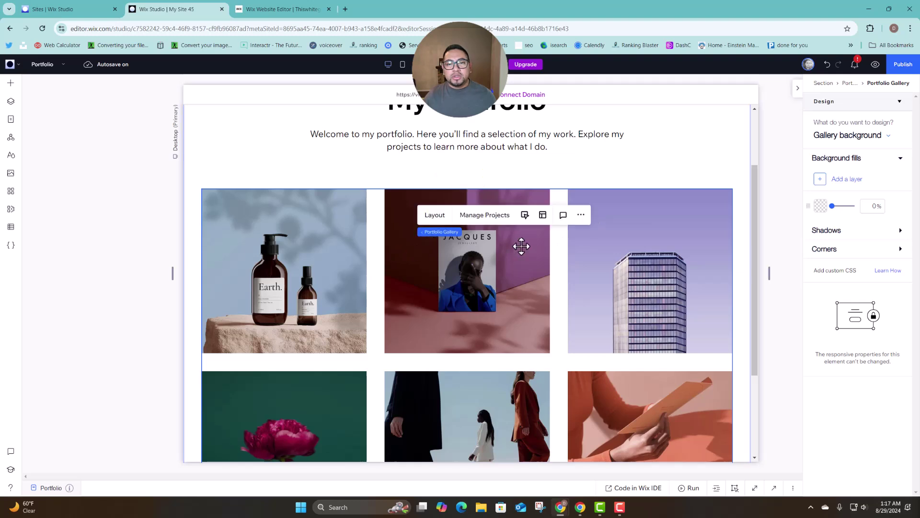
{"action": "scroll", "coordinate": [665, 213], "scroll_direction": "down", "scroll_amount": 2}
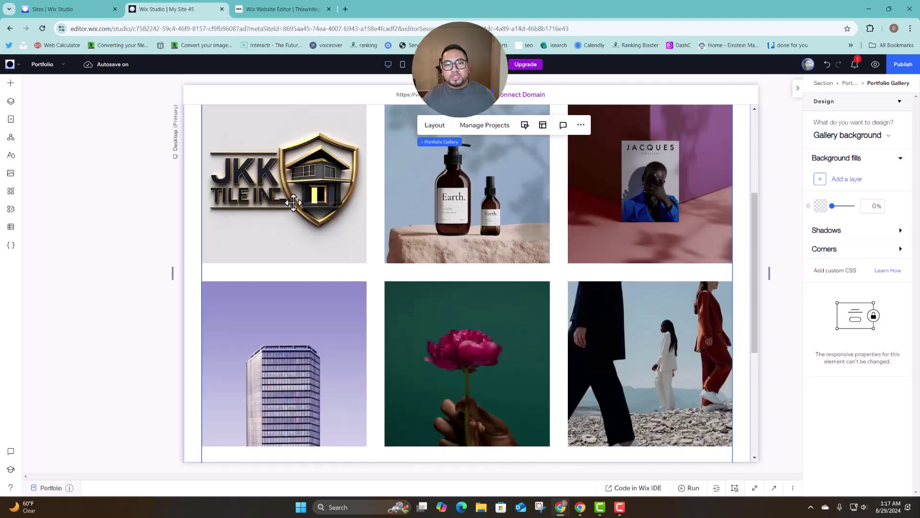
{"action": "scroll", "coordinate": [307, 206], "scroll_direction": "up", "scroll_amount": 1}
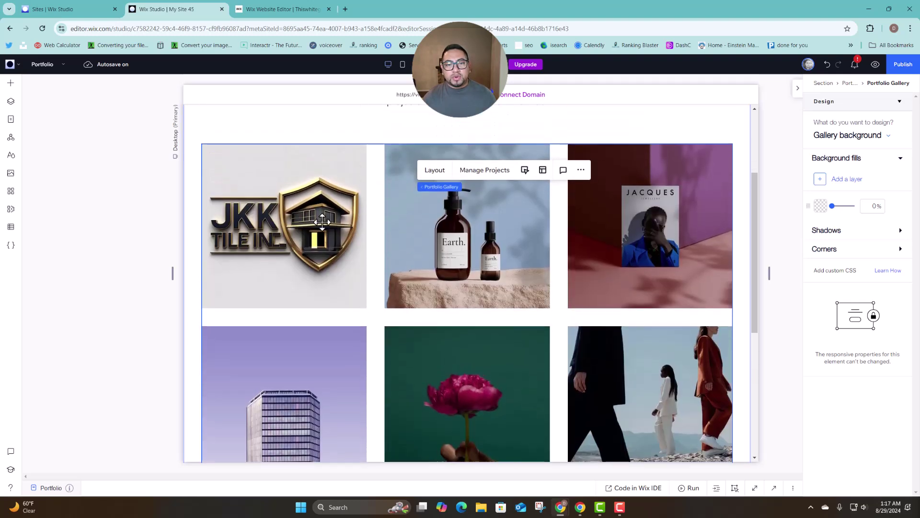
{"action": "left_click", "coordinate": [438, 172]}
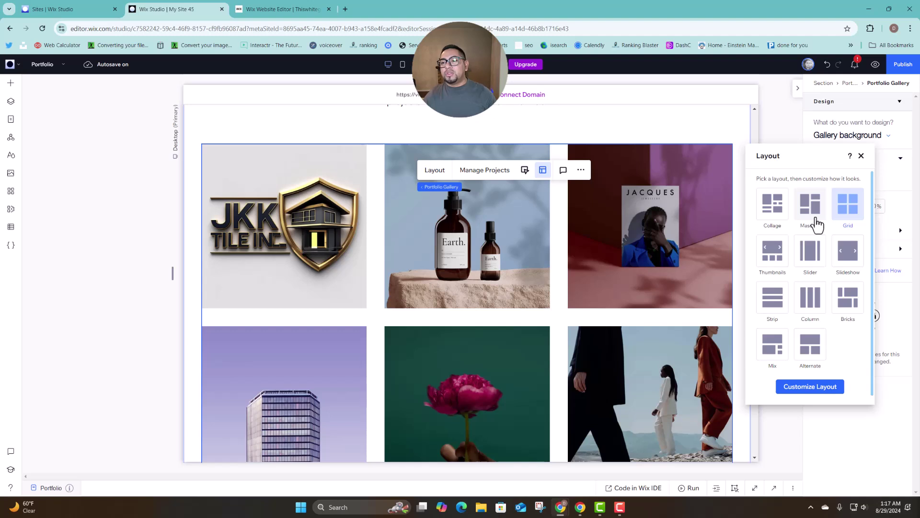
{"action": "left_click", "coordinate": [816, 223]}
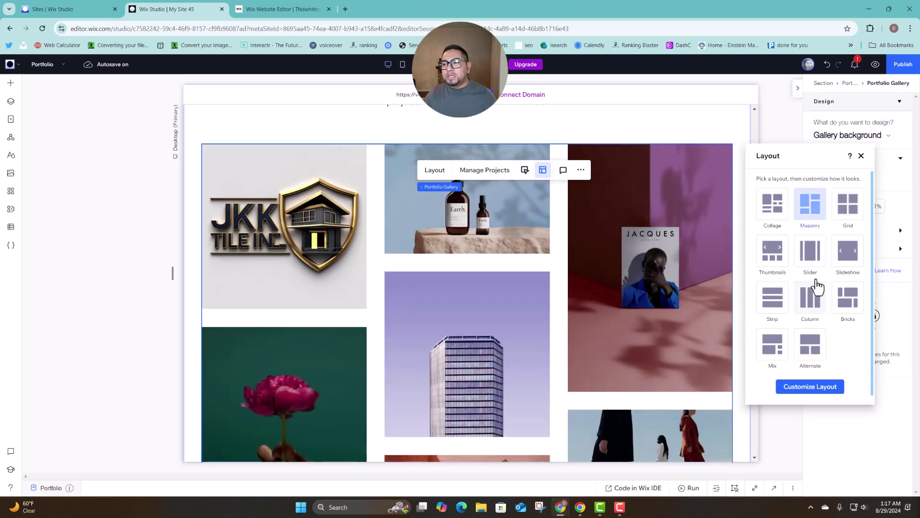
In the gallery's item text settings, try Right, Alternate and On image title placements.
{"action": "left_click", "coordinate": [809, 389]}
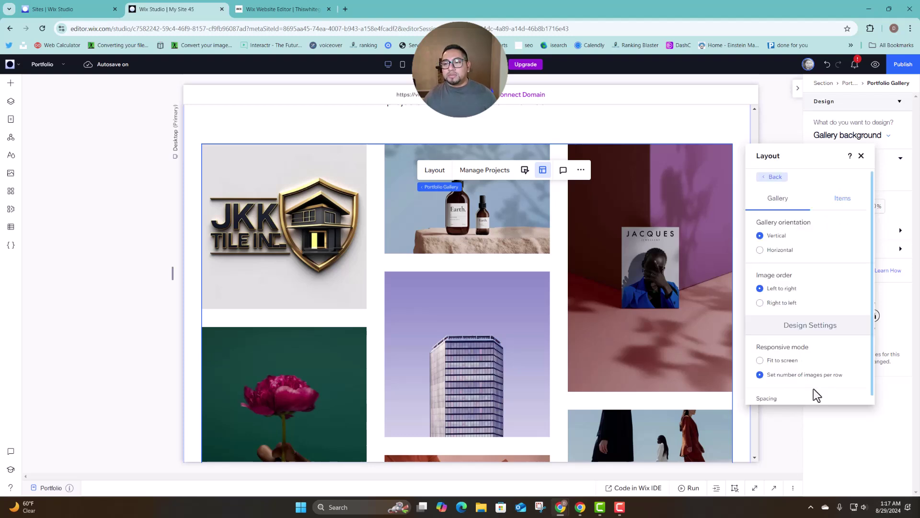
{"action": "left_click", "coordinate": [834, 200]}
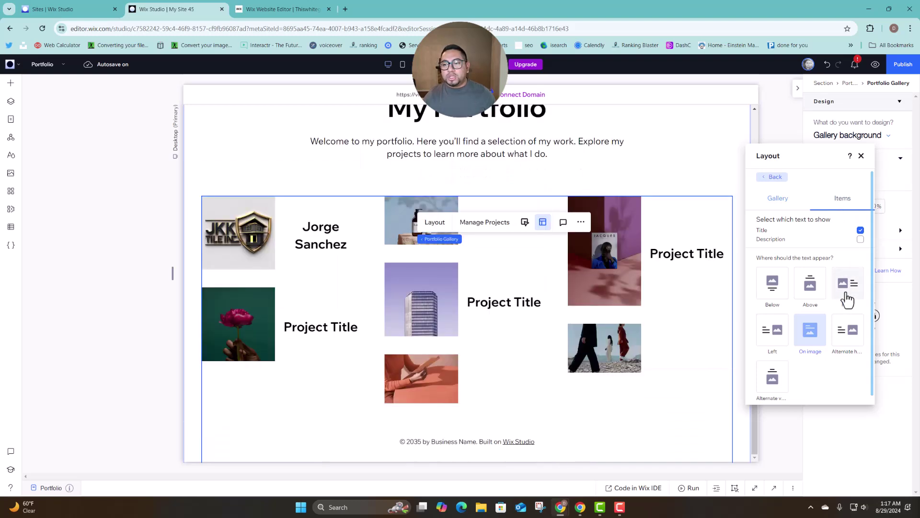
{"action": "left_click", "coordinate": [848, 295]}
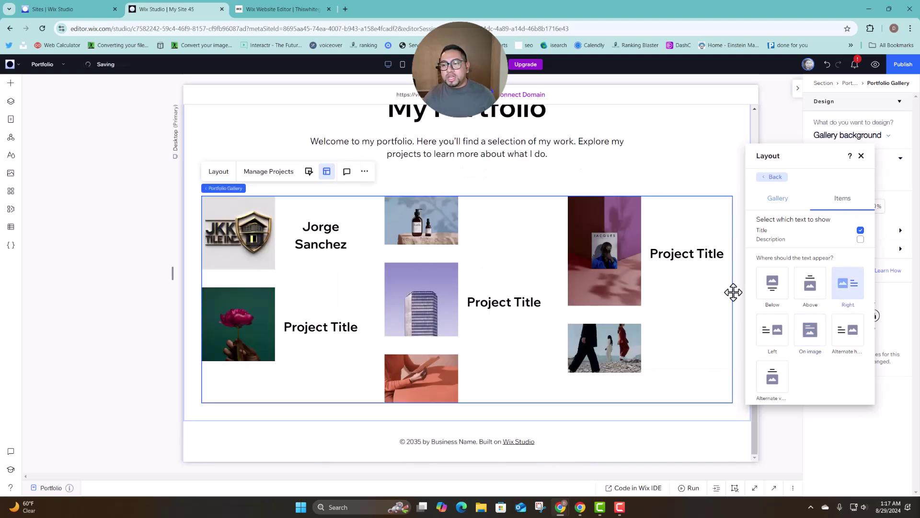
{"action": "left_click", "coordinate": [843, 342]}
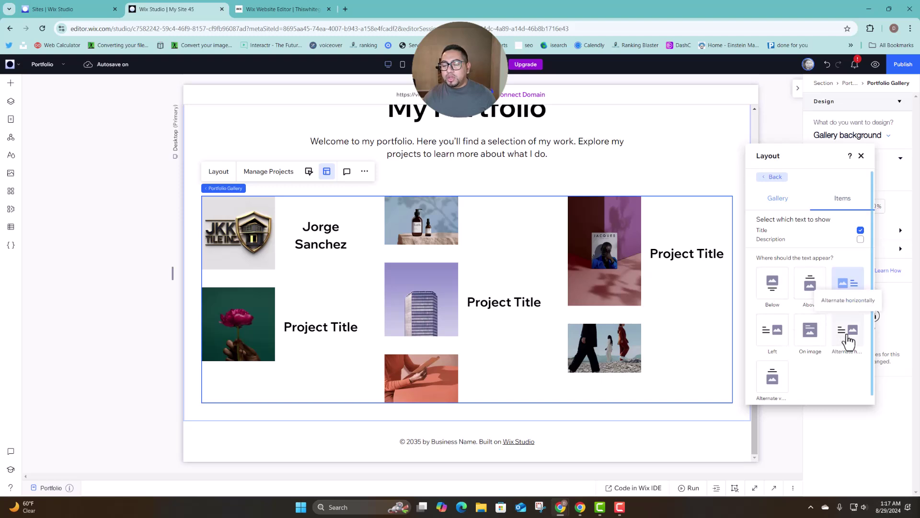
{"action": "left_click", "coordinate": [811, 343]}
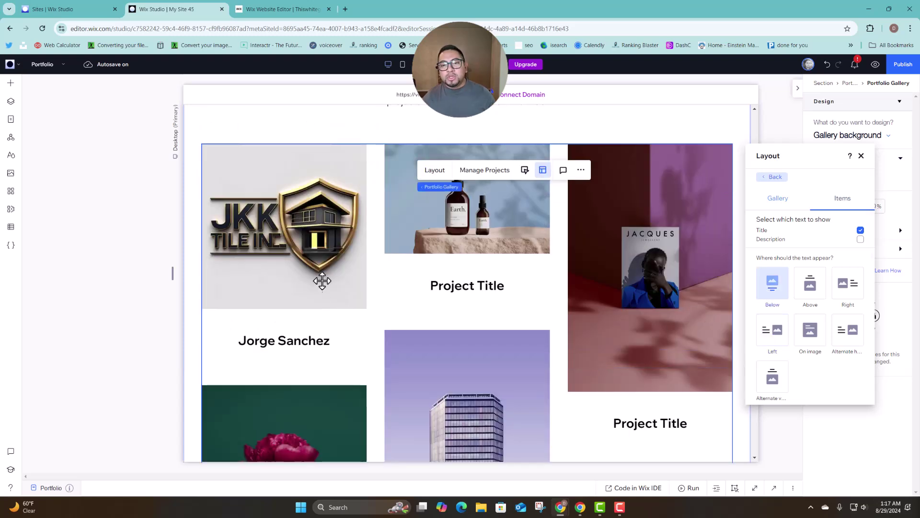
{"action": "left_click", "coordinate": [276, 366]}
{"action": "scroll", "coordinate": [508, 260], "scroll_direction": "up", "scroll_amount": 3}
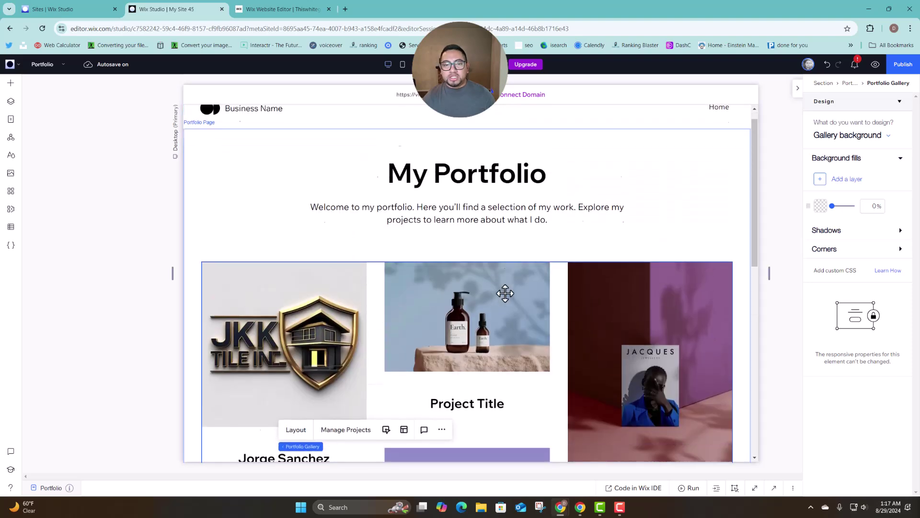
{"action": "scroll", "coordinate": [505, 293], "scroll_direction": "down", "scroll_amount": 2}
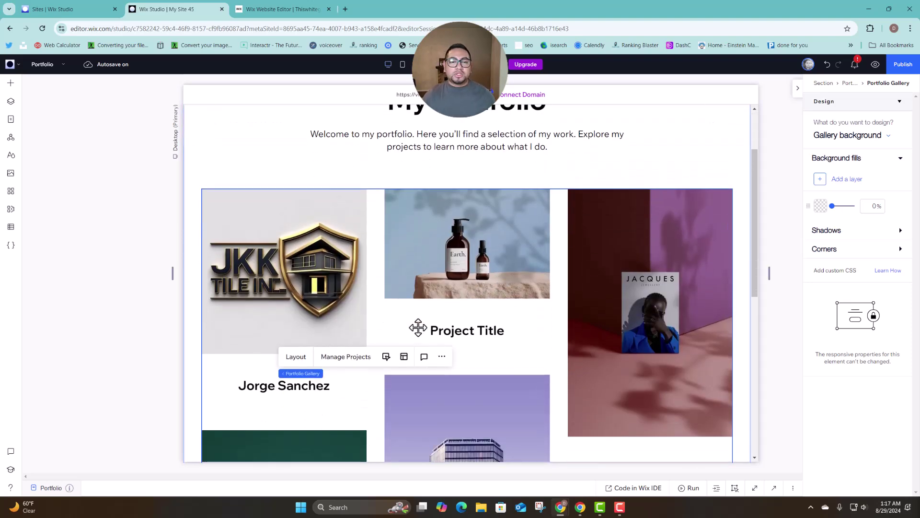
{"action": "scroll", "coordinate": [434, 249], "scroll_direction": "down", "scroll_amount": 5}
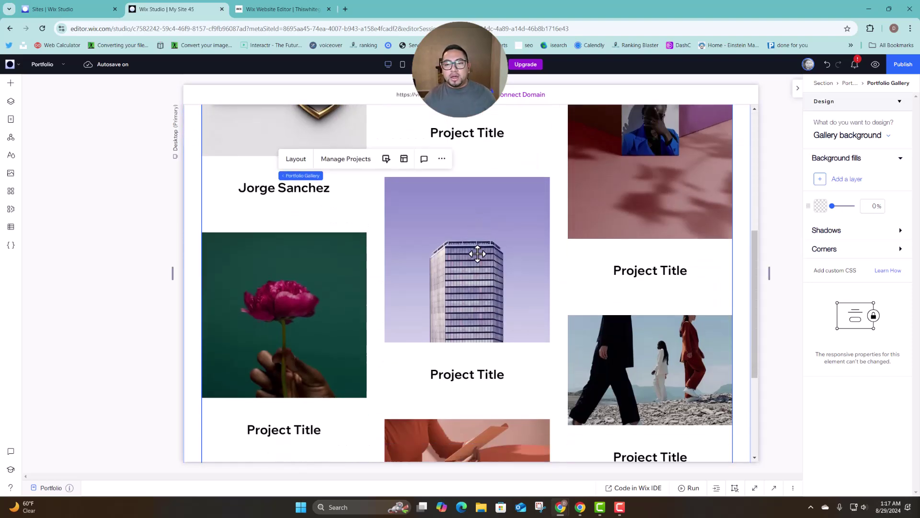
{"action": "scroll", "coordinate": [436, 255], "scroll_direction": "up", "scroll_amount": 8}
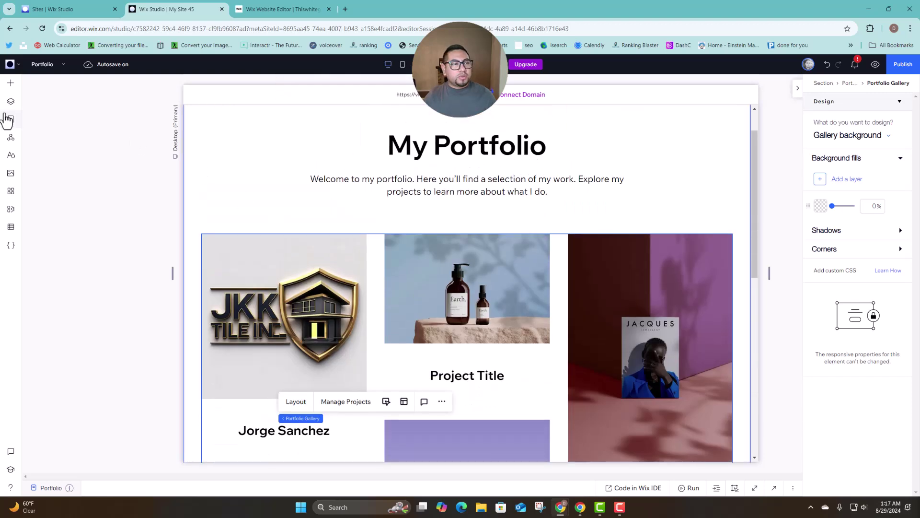
{"action": "left_click", "coordinate": [11, 119]}
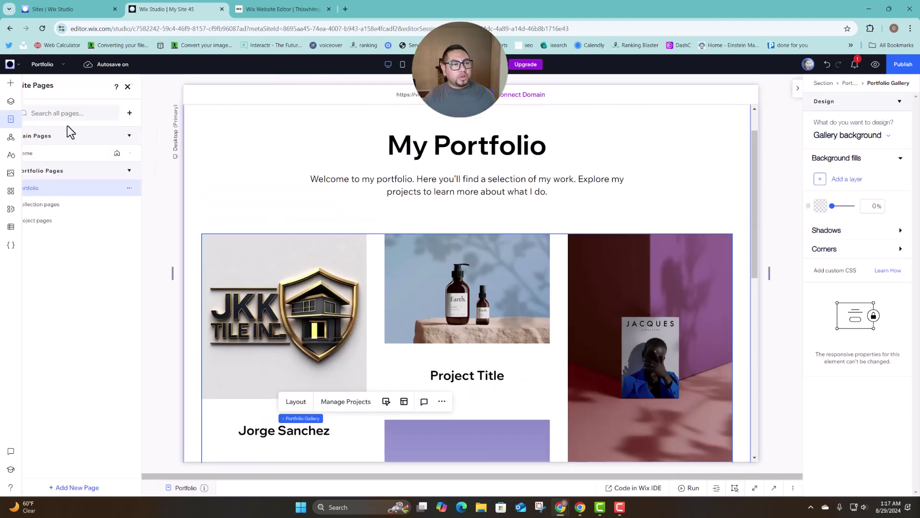
{"action": "left_click", "coordinate": [62, 153]}
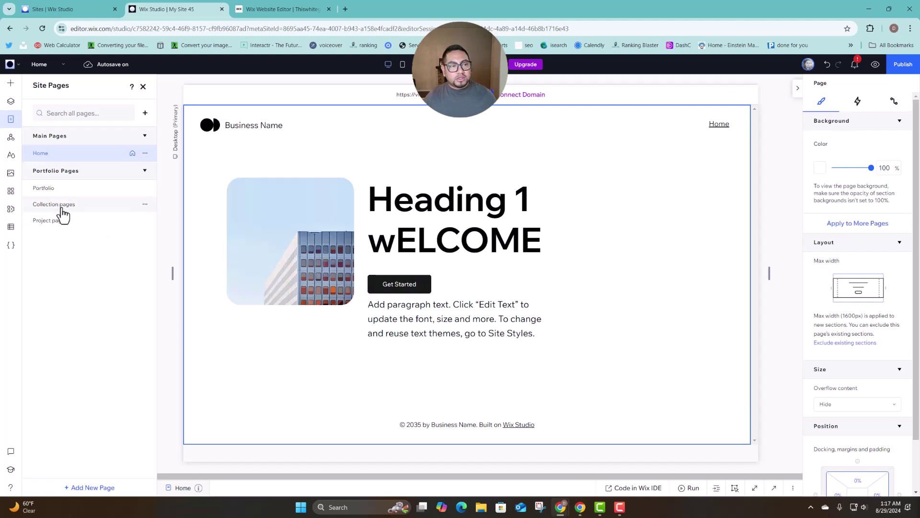
{"action": "scroll", "coordinate": [565, 388], "scroll_direction": "down", "scroll_amount": 1}
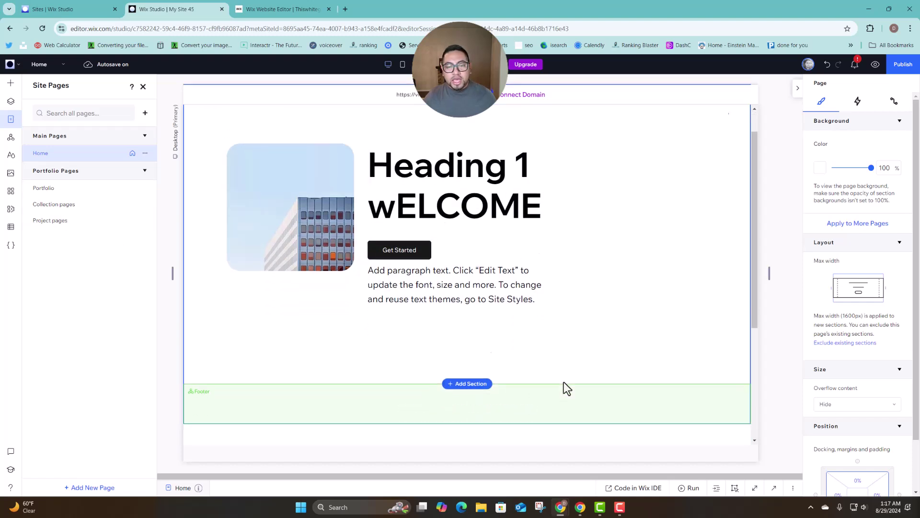
Add a blank section above the Home page footer and open the My Business apps for Wix Portfolio.
{"action": "left_click", "coordinate": [564, 384]}
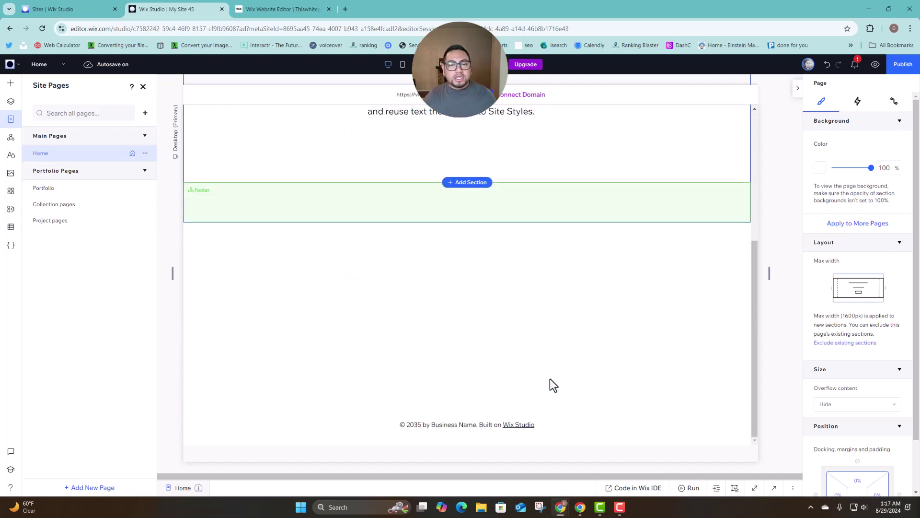
{"action": "left_click", "coordinate": [11, 84]}
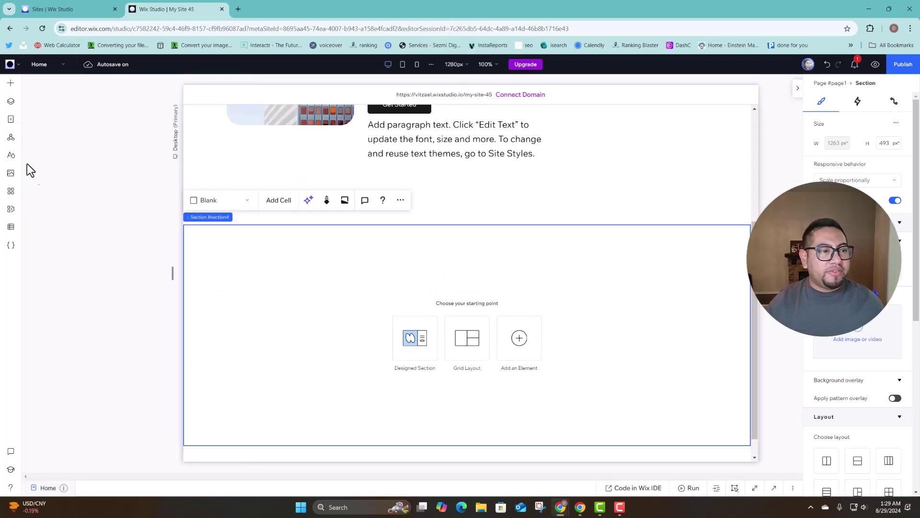
{"action": "left_click", "coordinate": [10, 214]}
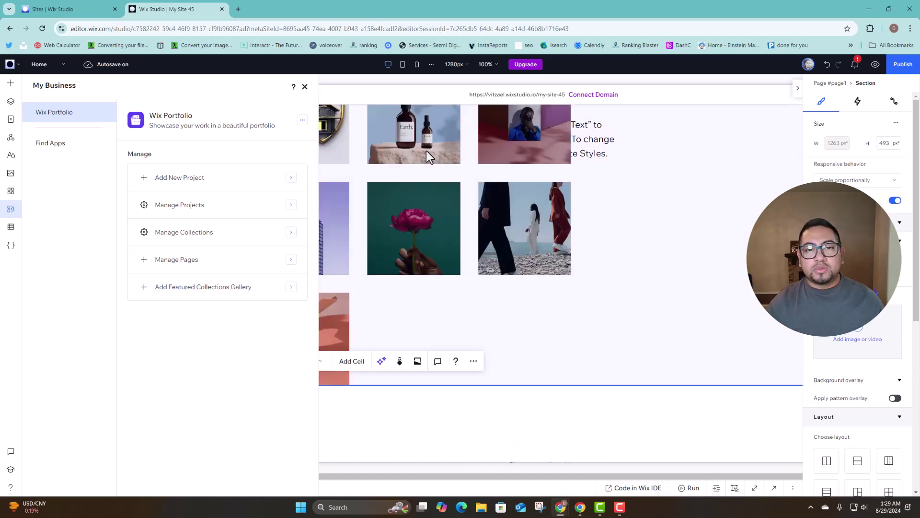
Reposition the featured collections gallery and stretch it to the section's full width.
{"action": "left_click", "coordinate": [424, 126]}
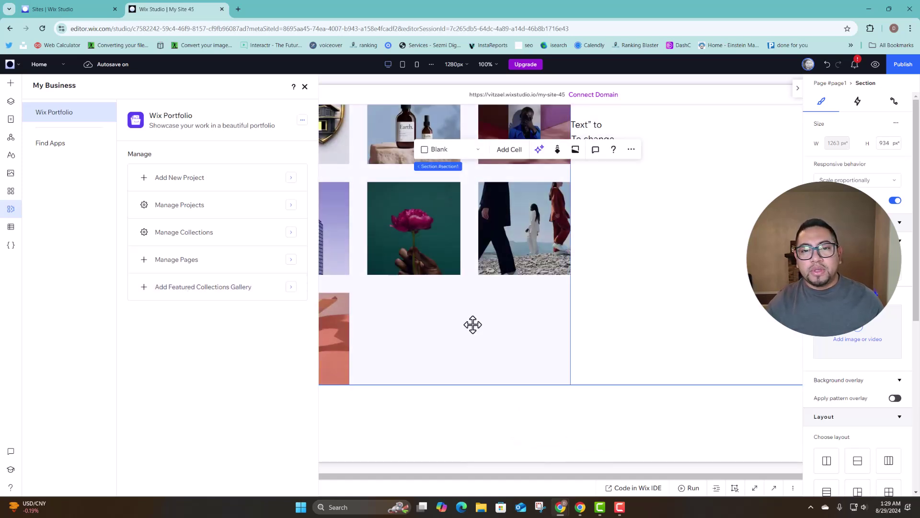
{"action": "left_click_drag", "start_coordinate": [520, 329], "coordinate": [615, 336]}
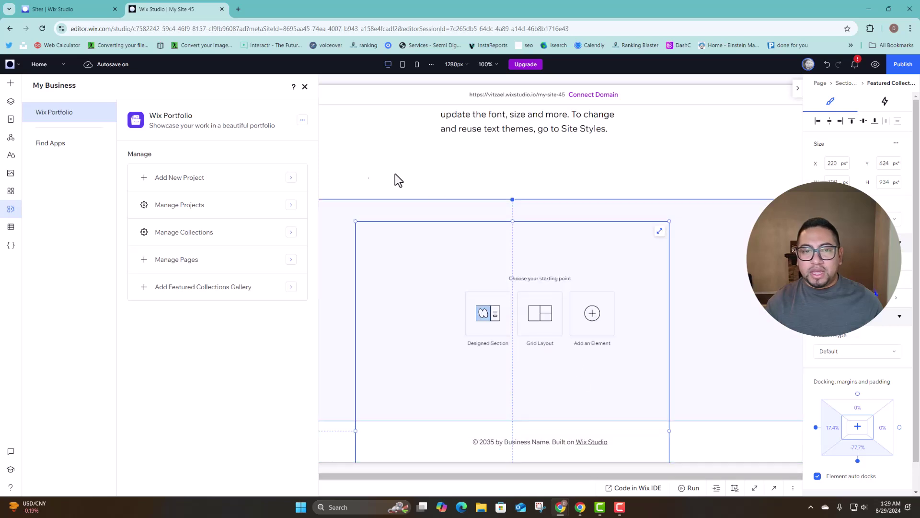
{"action": "left_click", "coordinate": [305, 88]}
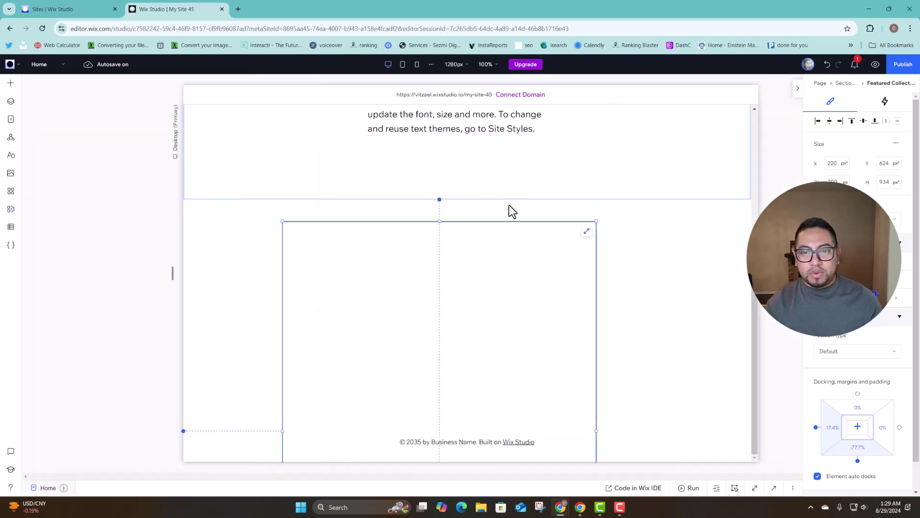
{"action": "left_click", "coordinate": [586, 233]}
{"action": "scroll", "coordinate": [568, 244], "scroll_direction": "up", "scroll_amount": 5}
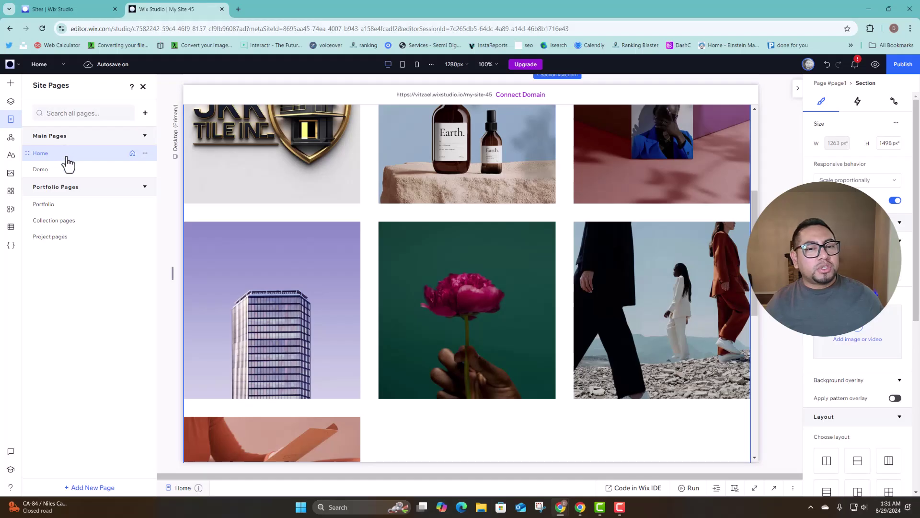
{"action": "scroll", "coordinate": [295, 177], "scroll_direction": "up", "scroll_amount": 5}
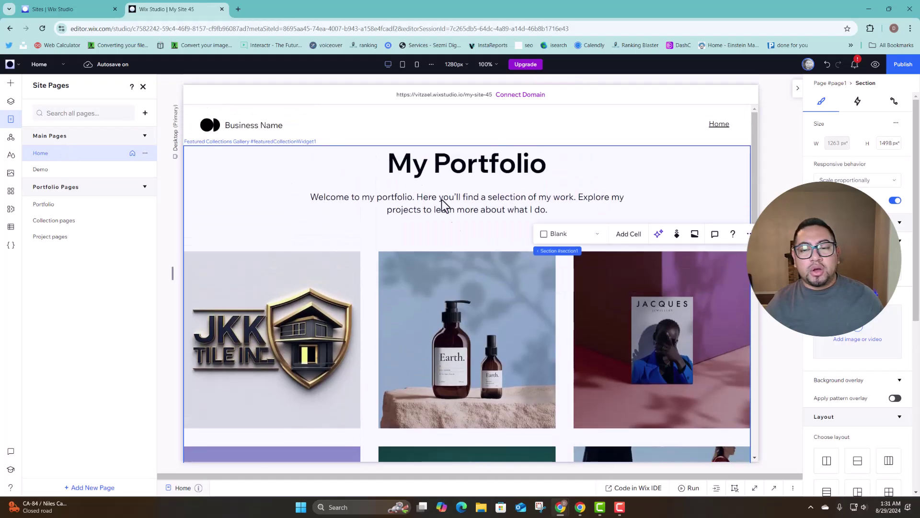
Select the Collection Page element on the Collection pages page and bring up its preset layouts.
{"action": "scroll", "coordinate": [470, 362], "scroll_direction": "down", "scroll_amount": 10}
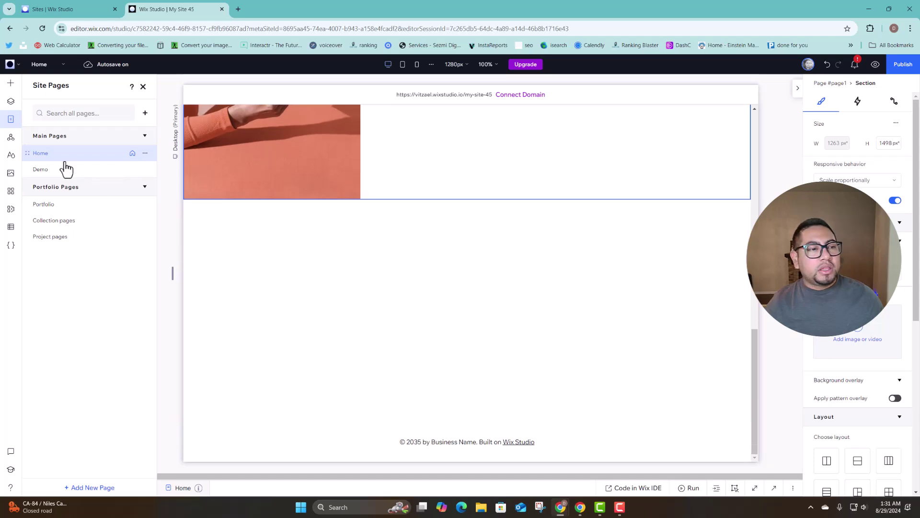
{"action": "left_click", "coordinate": [65, 226]}
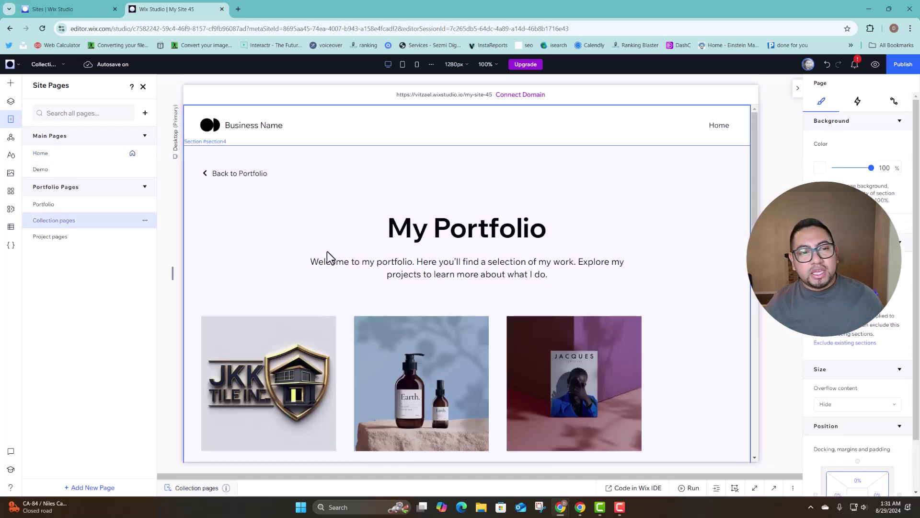
{"action": "left_click", "coordinate": [483, 253]}
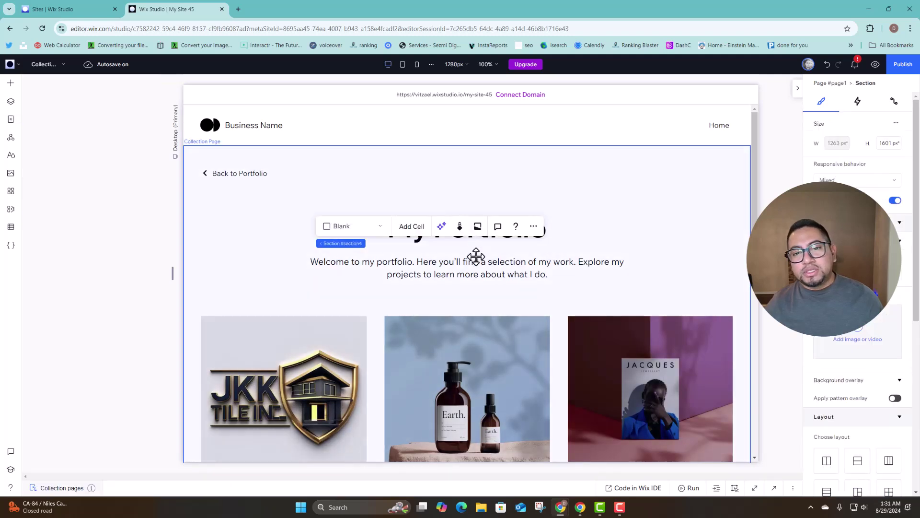
{"action": "left_click", "coordinate": [476, 257]}
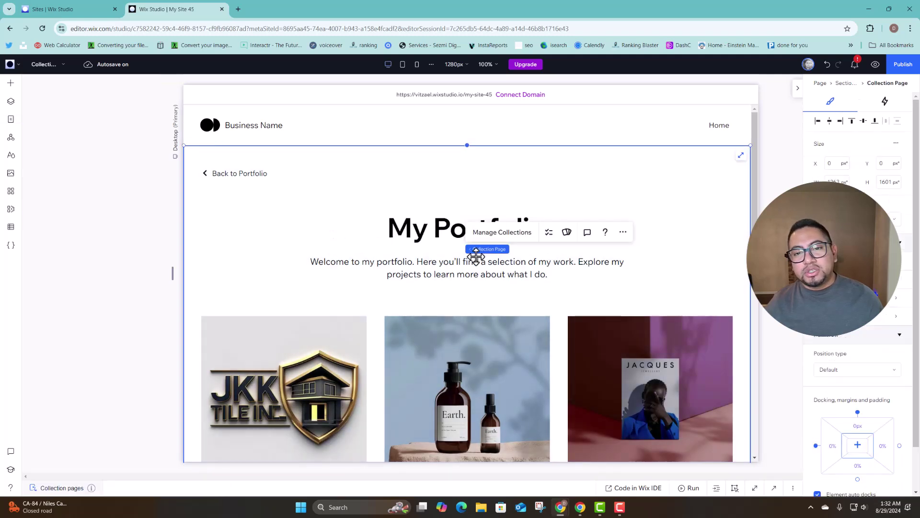
{"action": "left_click", "coordinate": [566, 235]}
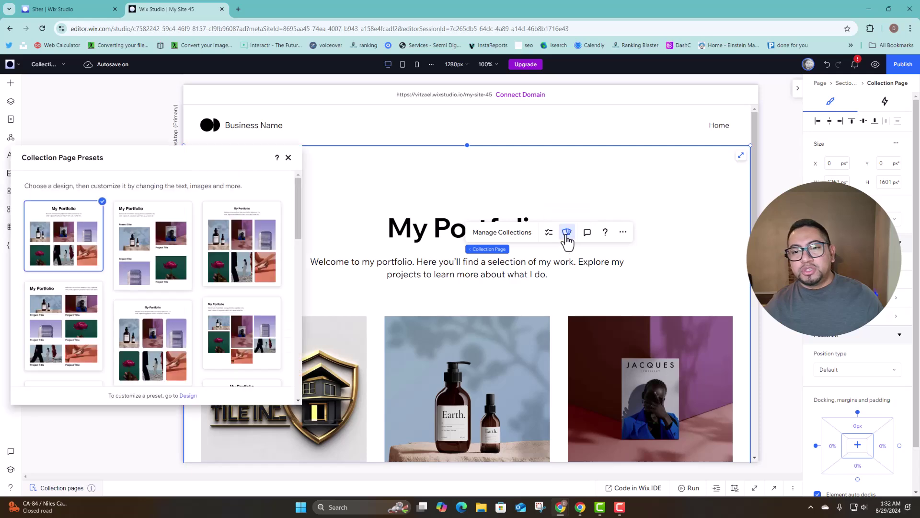
Try the rounded-image, square-tile and arched-tile collection page presets.
{"action": "scroll", "coordinate": [140, 278], "scroll_direction": "down", "scroll_amount": 2}
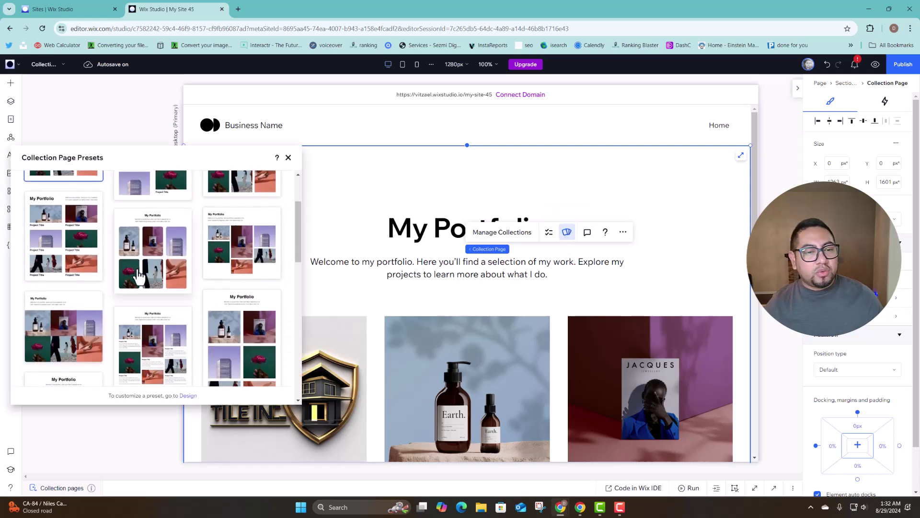
{"action": "left_click", "coordinate": [140, 278]}
{"action": "scroll", "coordinate": [596, 273], "scroll_direction": "down", "scroll_amount": 3}
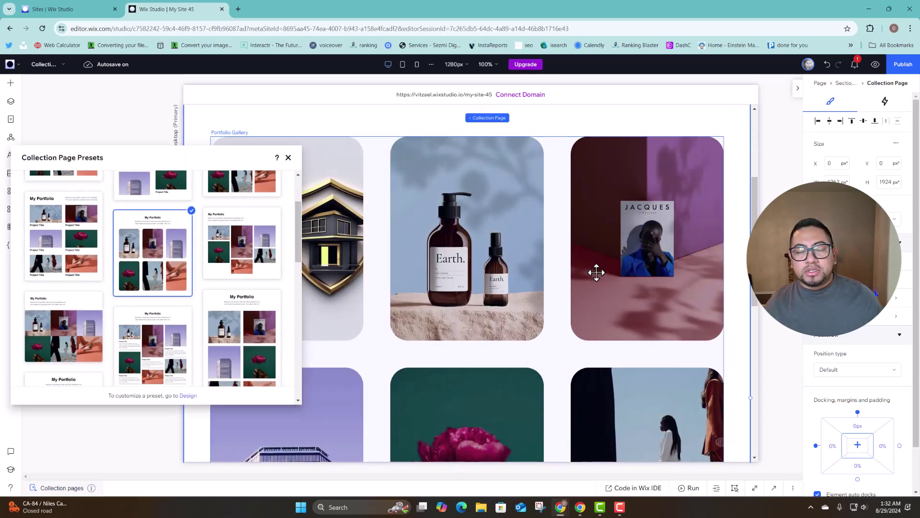
{"action": "scroll", "coordinate": [688, 317], "scroll_direction": "down", "scroll_amount": 2}
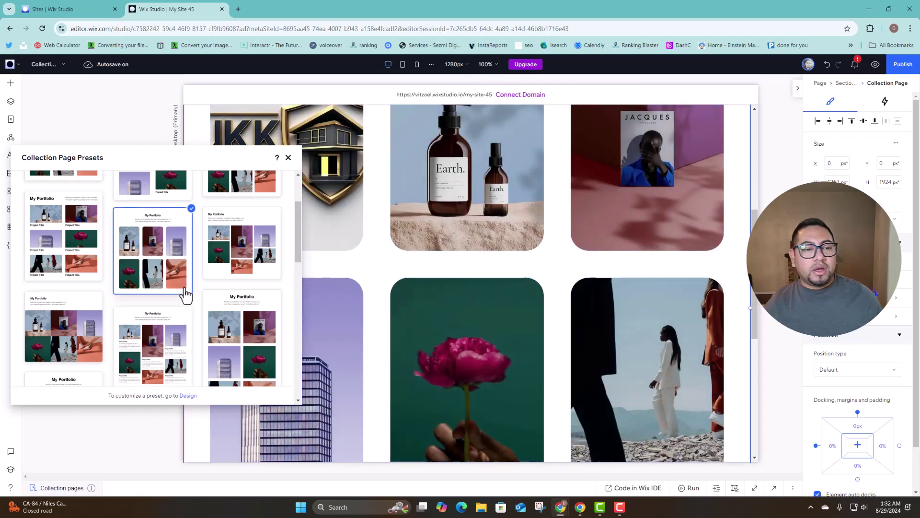
{"action": "scroll", "coordinate": [91, 288], "scroll_direction": "down", "scroll_amount": 2}
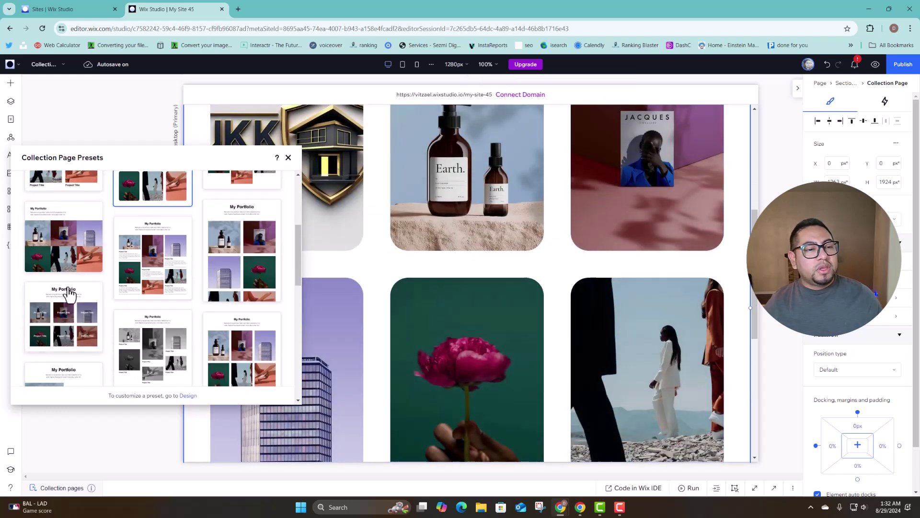
{"action": "left_click", "coordinate": [62, 260]}
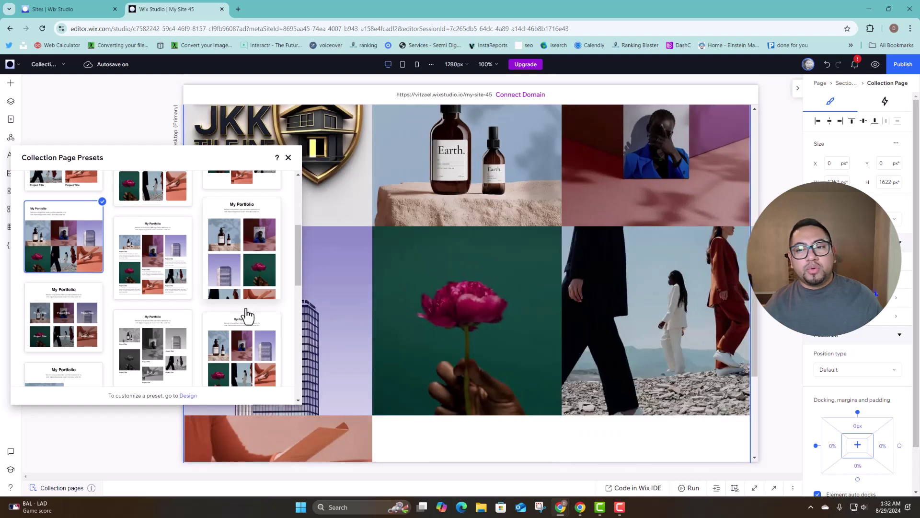
{"action": "scroll", "coordinate": [248, 316], "scroll_direction": "down", "scroll_amount": 3}
{"action": "left_click", "coordinate": [155, 311]}
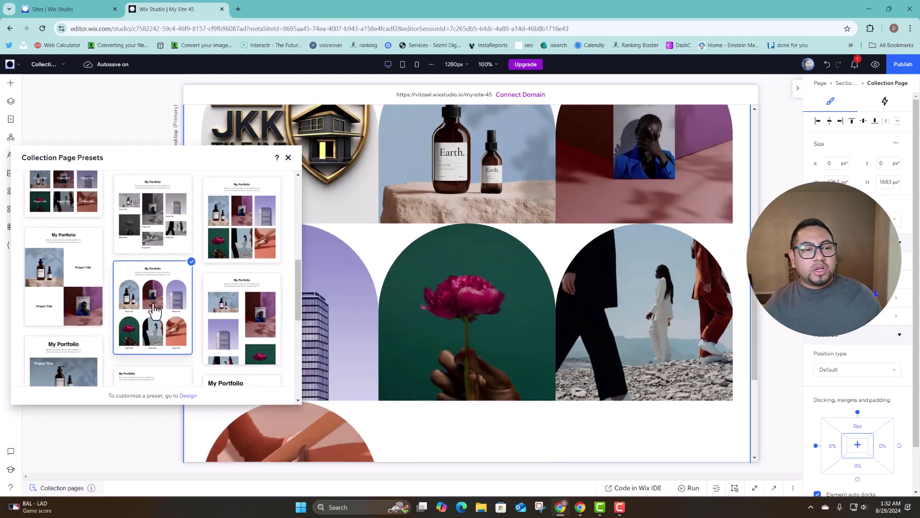
Apply the large two-column image grid preset and close the presets panel.
{"action": "scroll", "coordinate": [247, 317], "scroll_direction": "down", "scroll_amount": 3}
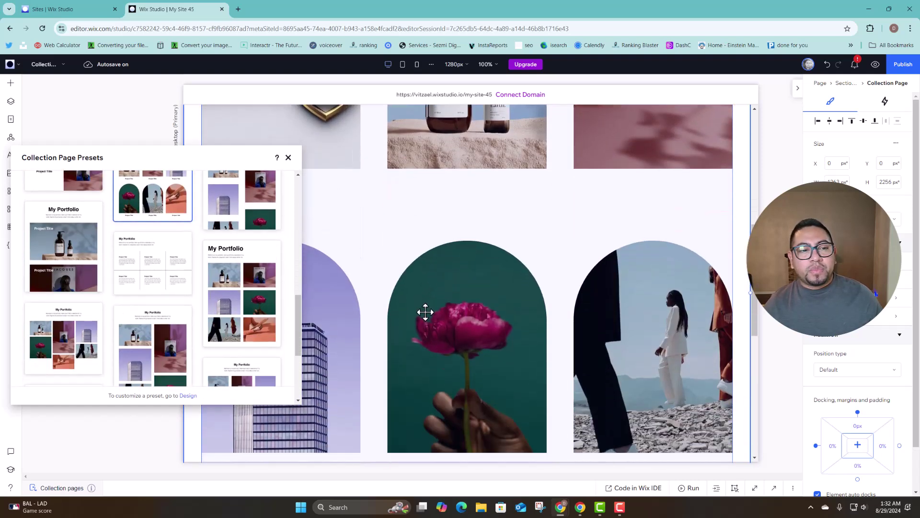
{"action": "scroll", "coordinate": [230, 316], "scroll_direction": "down", "scroll_amount": 2}
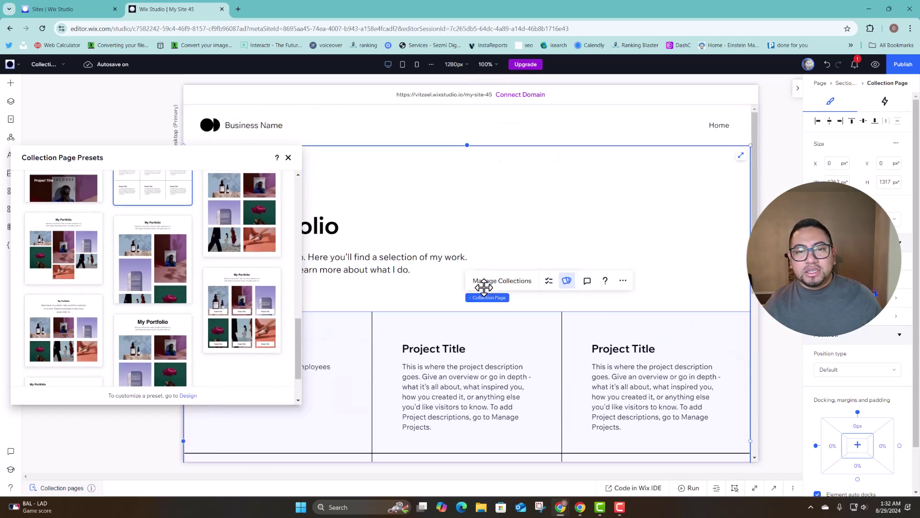
{"action": "scroll", "coordinate": [484, 286], "scroll_direction": "down", "scroll_amount": 3}
{"action": "scroll", "coordinate": [244, 295], "scroll_direction": "down", "scroll_amount": 1}
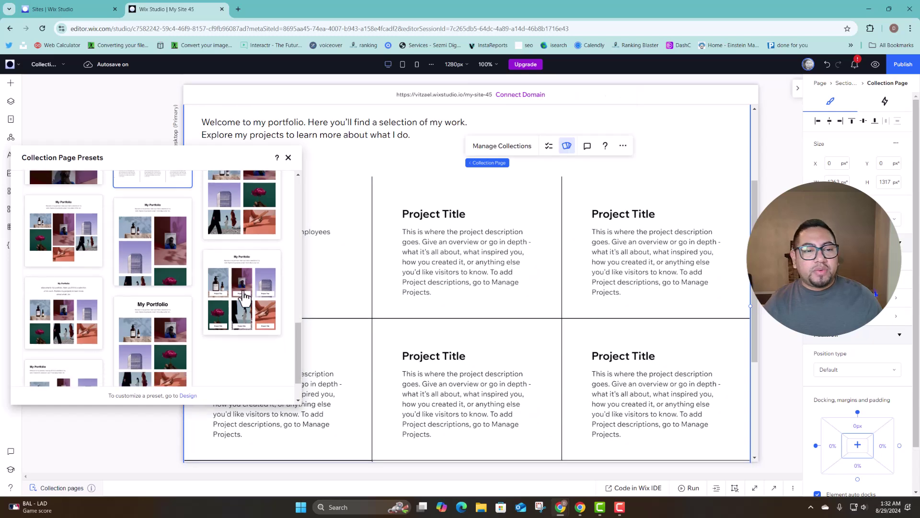
{"action": "scroll", "coordinate": [244, 297], "scroll_direction": "down", "scroll_amount": 1}
{"action": "scroll", "coordinate": [130, 345], "scroll_direction": "down", "scroll_amount": 1}
{"action": "left_click", "coordinate": [45, 332]}
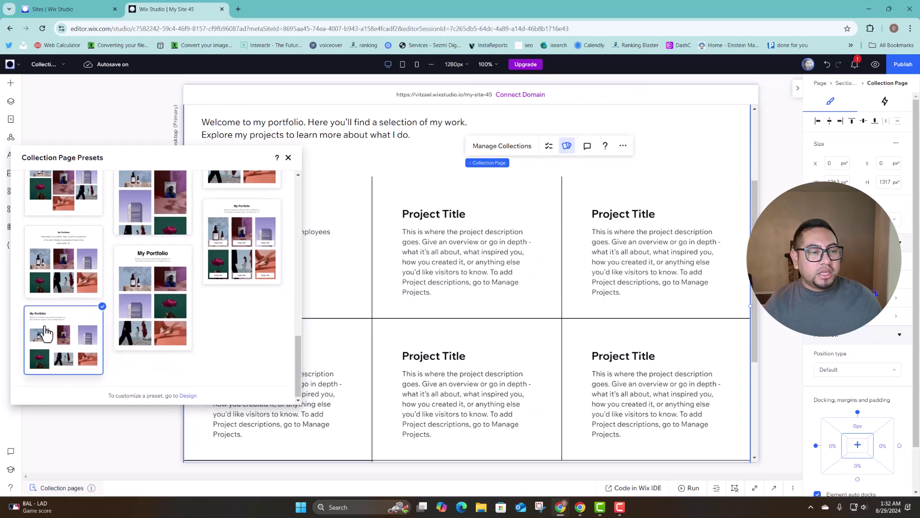
{"action": "scroll", "coordinate": [435, 299], "scroll_direction": "down", "scroll_amount": 3}
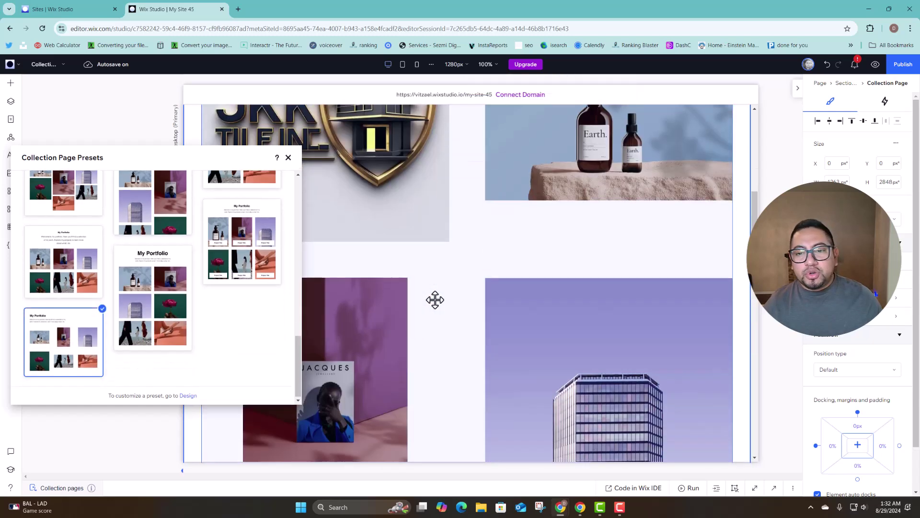
{"action": "scroll", "coordinate": [426, 298], "scroll_direction": "up", "scroll_amount": 5}
{"action": "scroll", "coordinate": [283, 301], "scroll_direction": "up", "scroll_amount": 5}
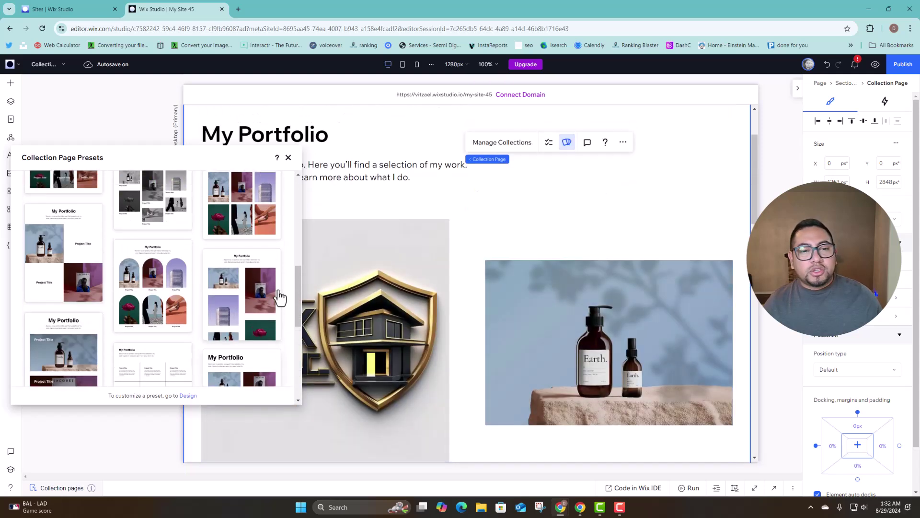
{"action": "scroll", "coordinate": [281, 297], "scroll_direction": "up", "scroll_amount": 3}
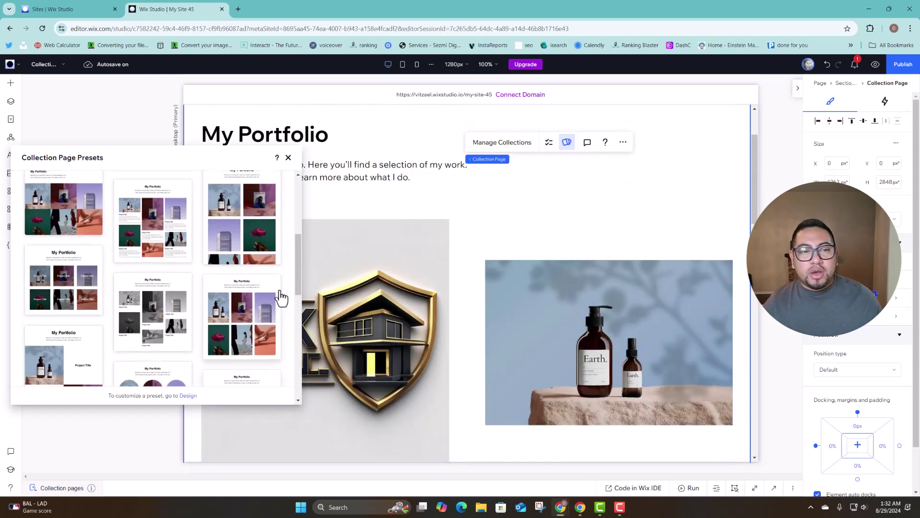
{"action": "left_click", "coordinate": [288, 157]}
Select the Portfolio Gallery and look at the image container fill colours without changing them.
{"action": "left_click", "coordinate": [364, 220]}
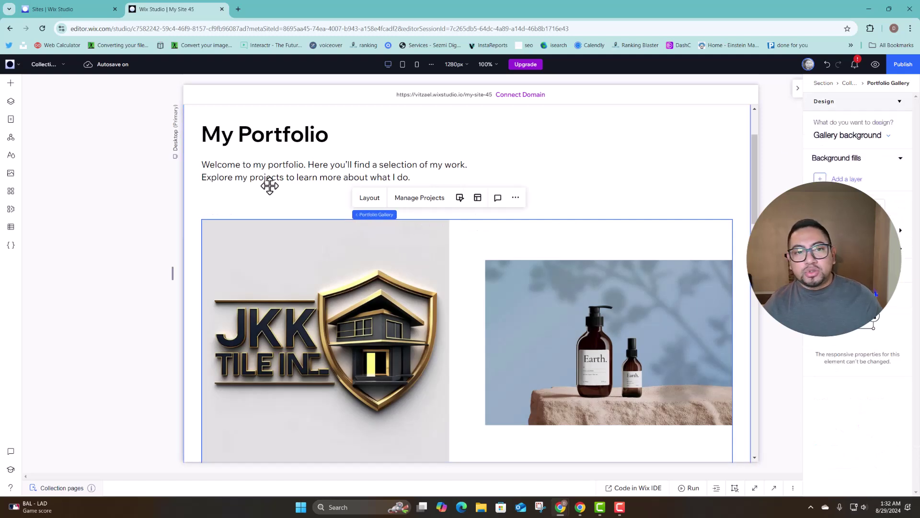
{"action": "left_click", "coordinate": [370, 198]}
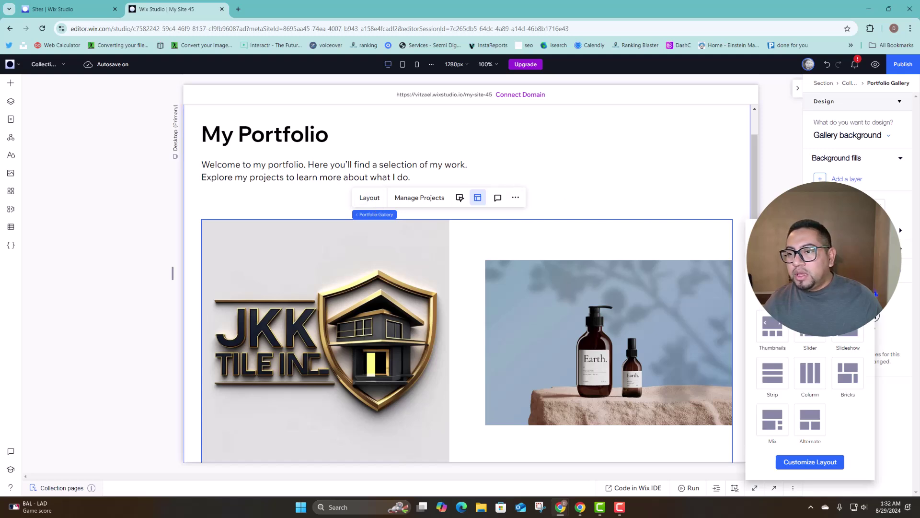
{"action": "left_click", "coordinate": [857, 139]}
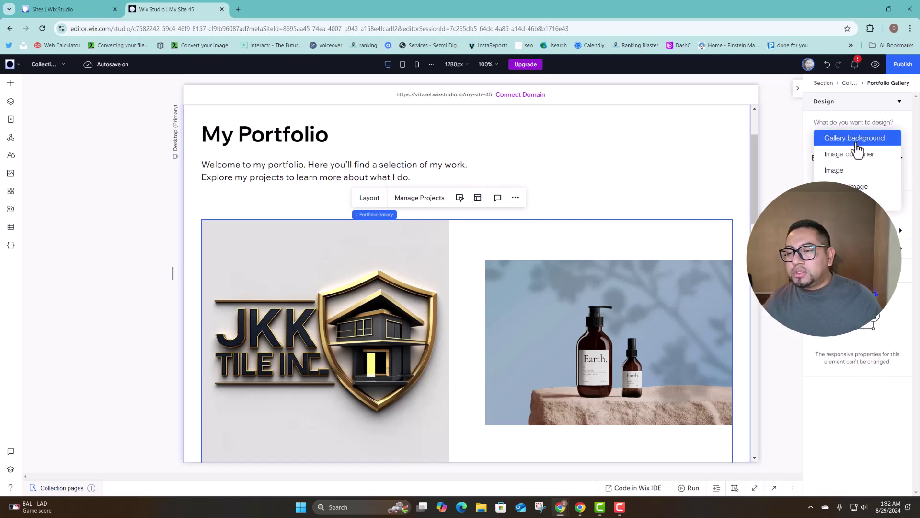
{"action": "left_click", "coordinate": [857, 155]}
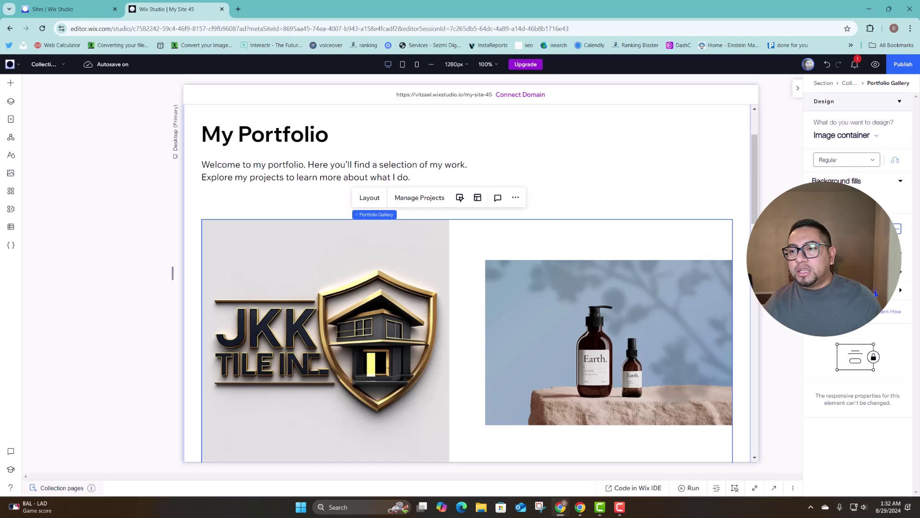
{"action": "left_click", "coordinate": [875, 293]}
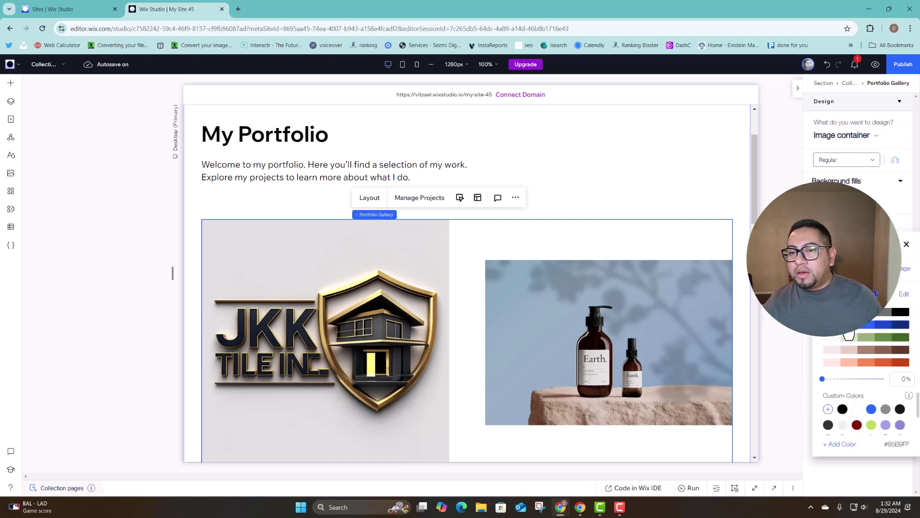
{"action": "left_click", "coordinate": [907, 240]}
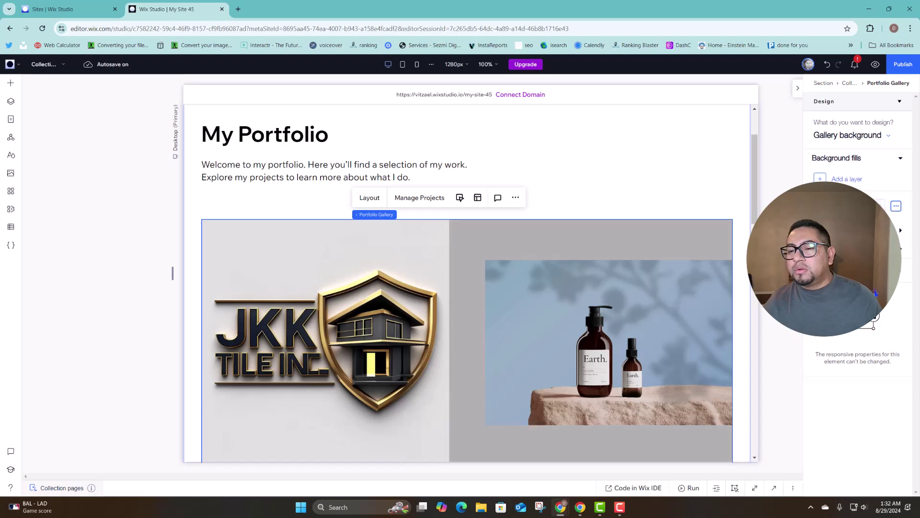
Give the gallery background a light blue fill.
{"action": "left_click", "coordinate": [873, 207]}
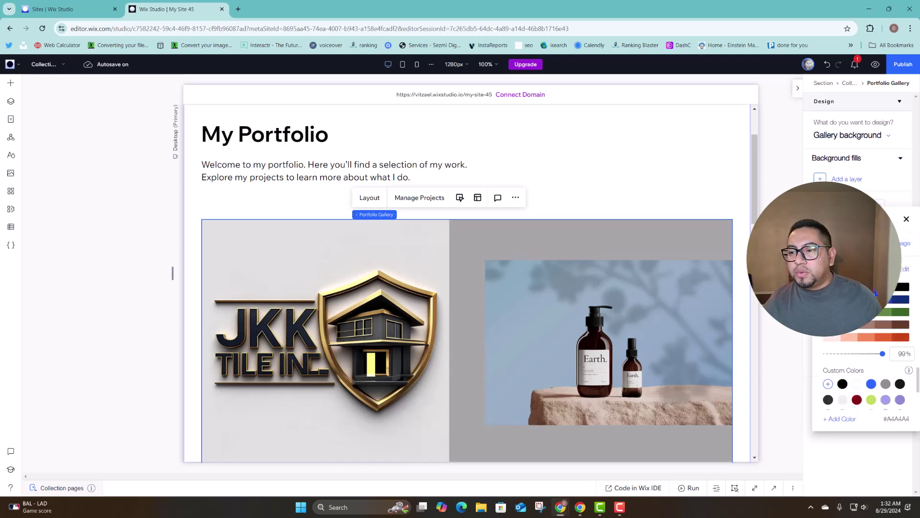
{"action": "left_click", "coordinate": [722, 222]}
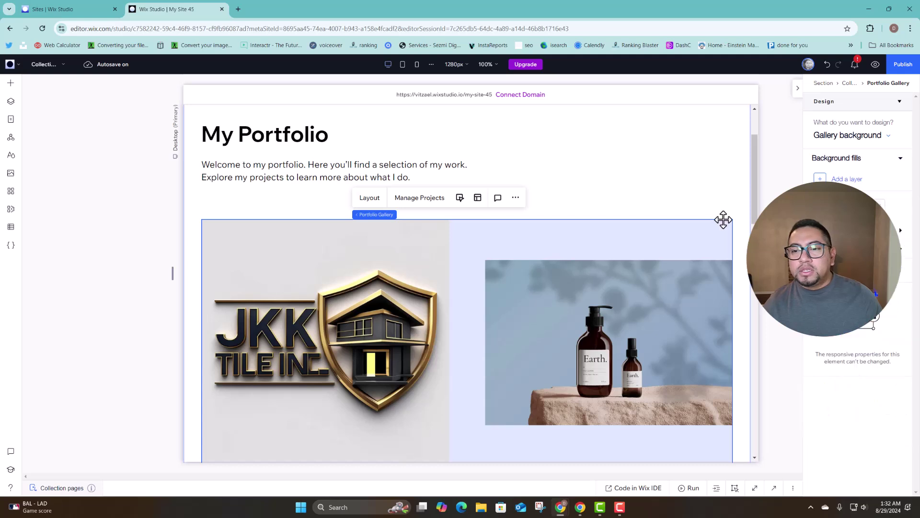
{"action": "scroll", "coordinate": [708, 281], "scroll_direction": "down", "scroll_amount": 5}
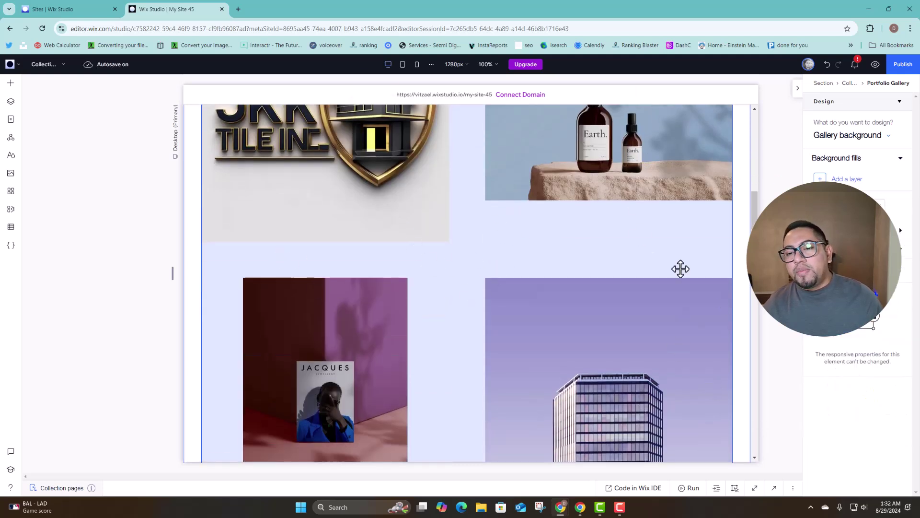
{"action": "scroll", "coordinate": [544, 233], "scroll_direction": "up", "scroll_amount": 1}
{"action": "scroll", "coordinate": [544, 233], "scroll_direction": "up", "scroll_amount": 4}
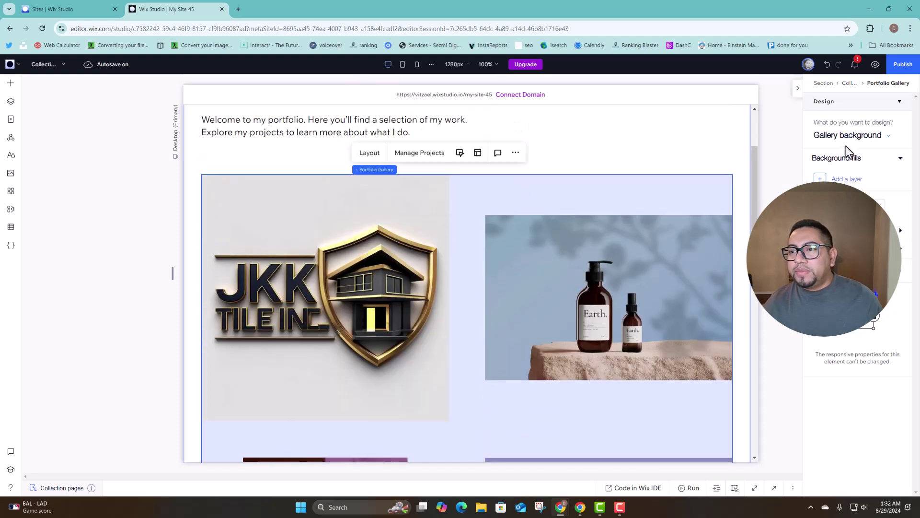
{"action": "left_click", "coordinate": [847, 136]}
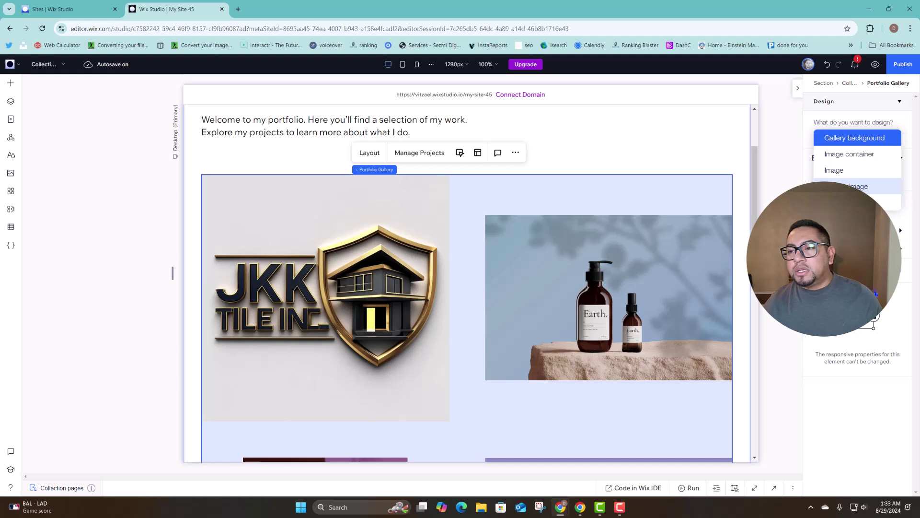
Tint the gallery's image overlay peach orange (#FA854F) and open the live preview.
{"action": "left_click", "coordinate": [843, 202]}
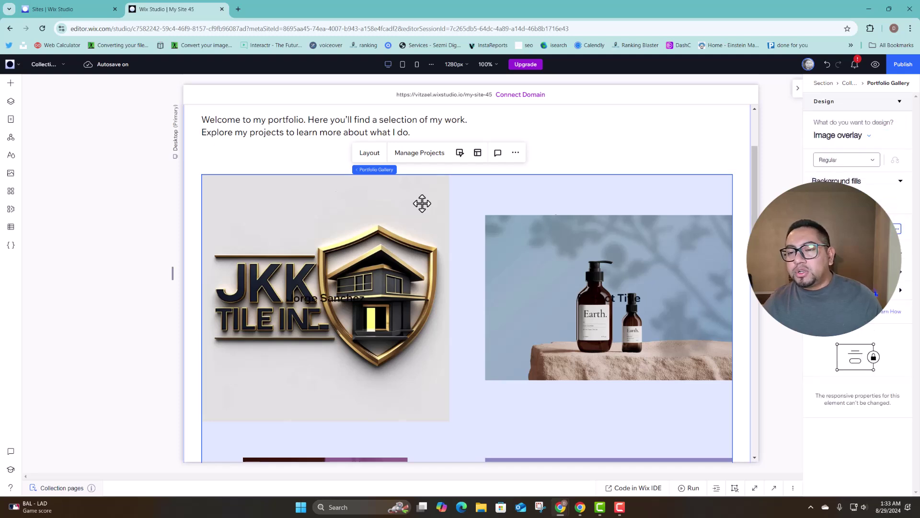
{"action": "scroll", "coordinate": [440, 214], "scroll_direction": "down", "scroll_amount": 1}
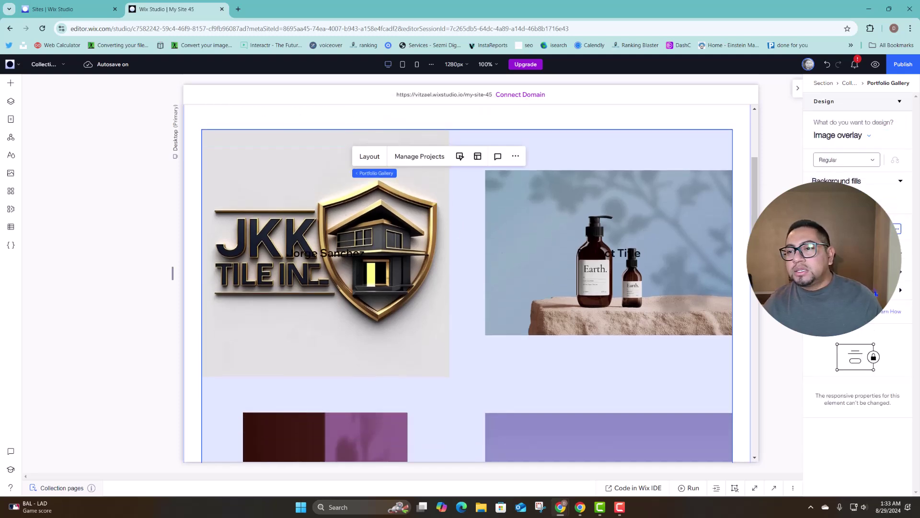
{"action": "left_click", "coordinate": [875, 293]}
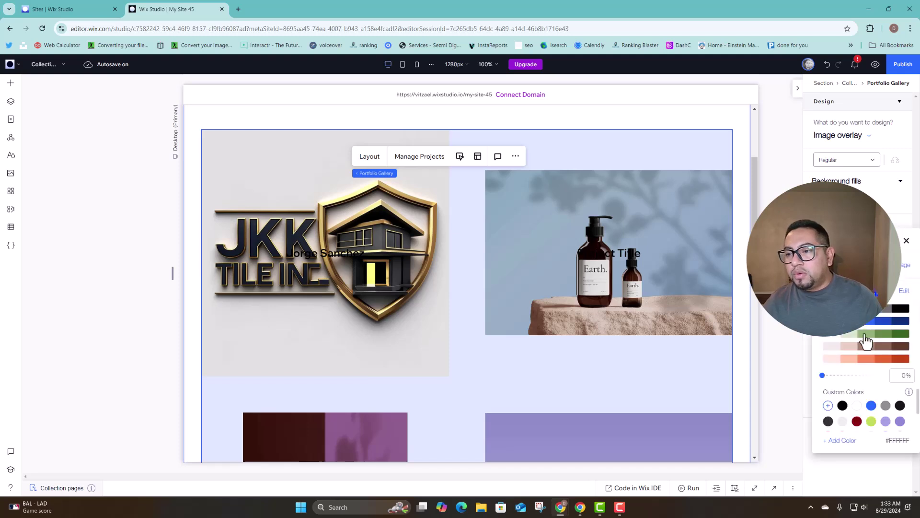
{"action": "left_click", "coordinate": [866, 358]}
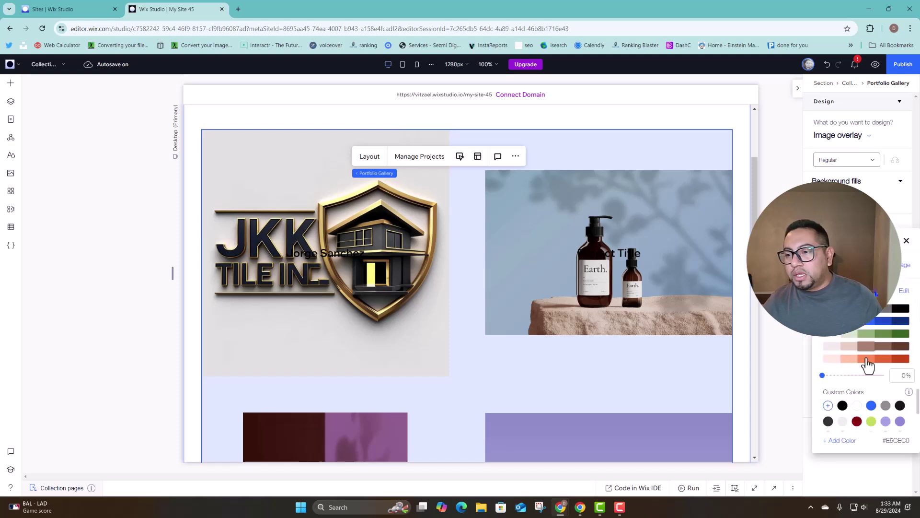
{"action": "left_click", "coordinate": [906, 241]}
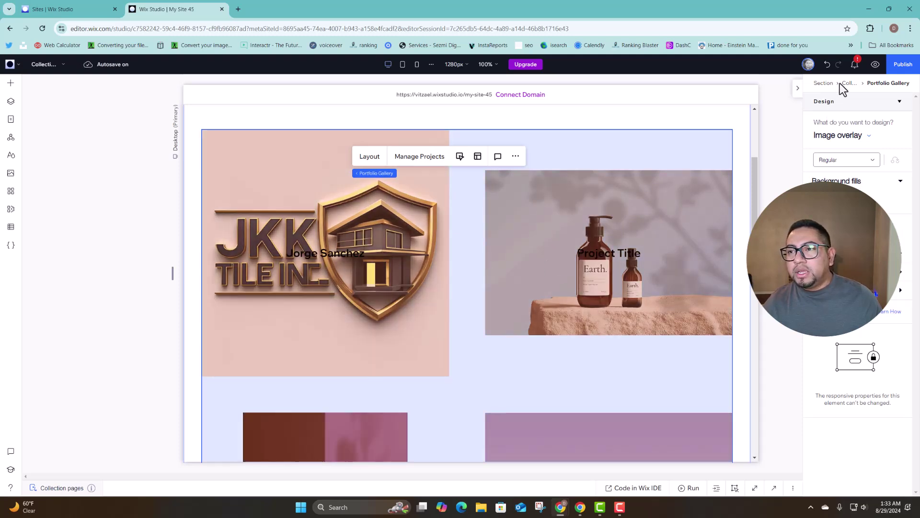
{"action": "left_click", "coordinate": [875, 64]}
Scroll through the project page in preview and go back to the portfolio.
{"action": "scroll", "coordinate": [613, 254], "scroll_direction": "up", "scroll_amount": 2}
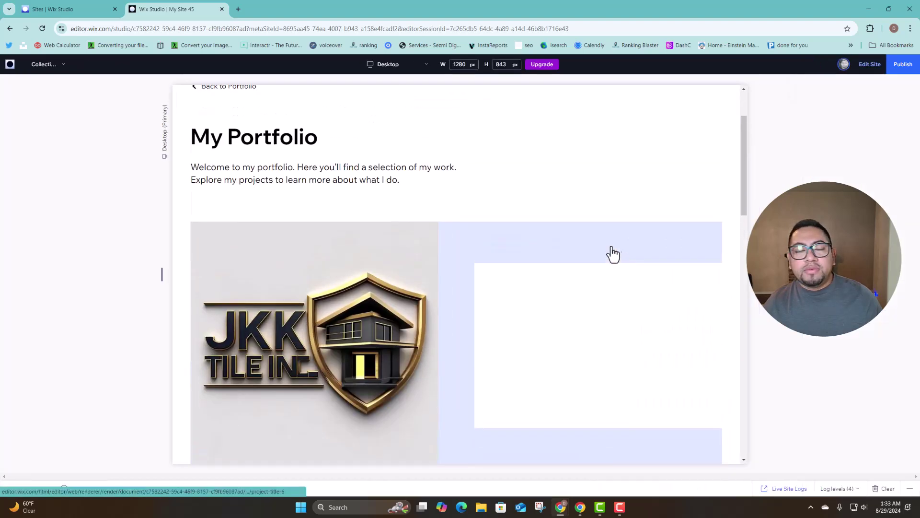
{"action": "scroll", "coordinate": [613, 254], "scroll_direction": "down", "scroll_amount": 3}
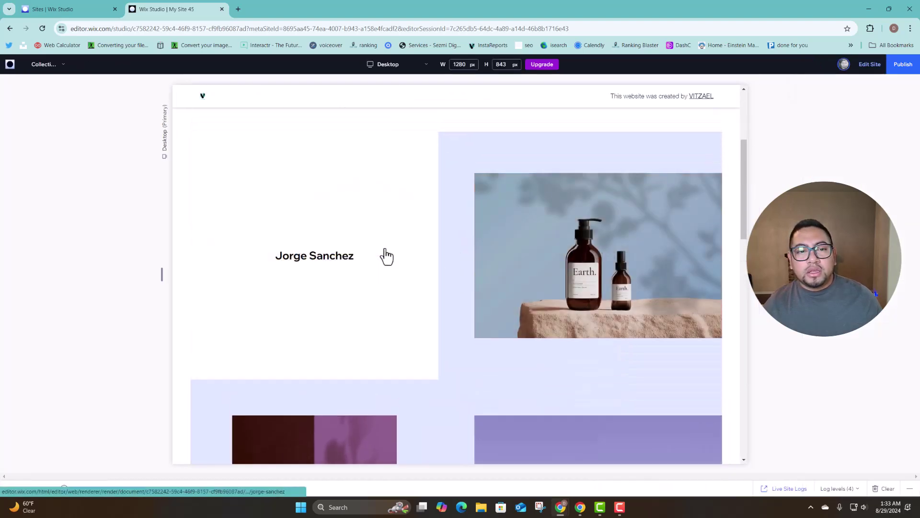
{"action": "scroll", "coordinate": [449, 302], "scroll_direction": "down", "scroll_amount": 2}
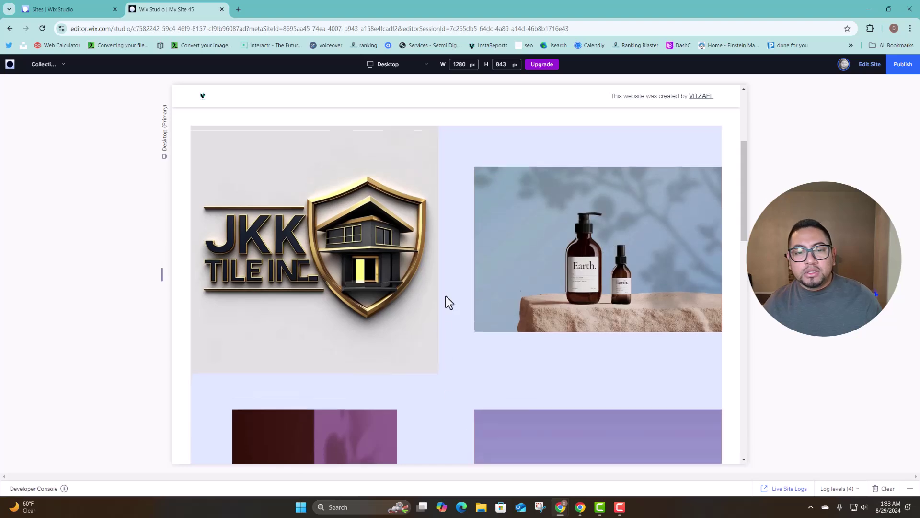
{"action": "scroll", "coordinate": [376, 320], "scroll_direction": "down", "scroll_amount": 3}
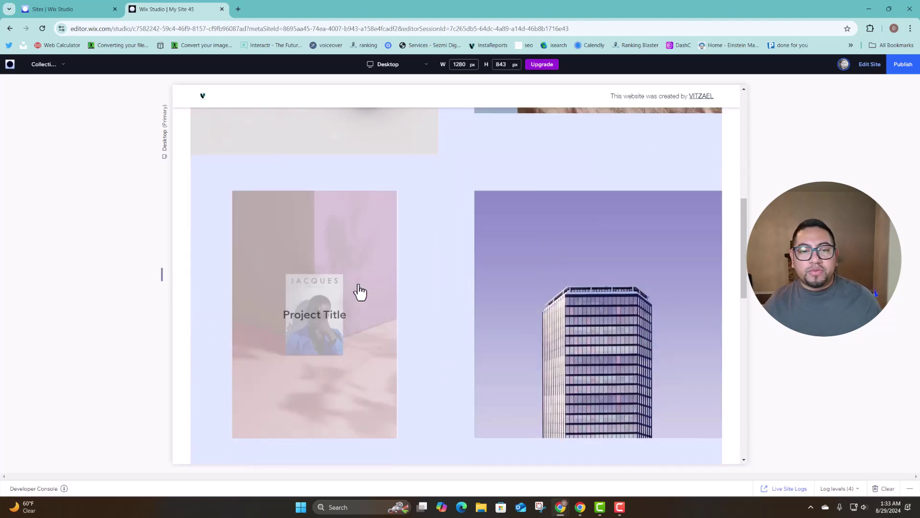
{"action": "scroll", "coordinate": [630, 312], "scroll_direction": "up", "scroll_amount": 3}
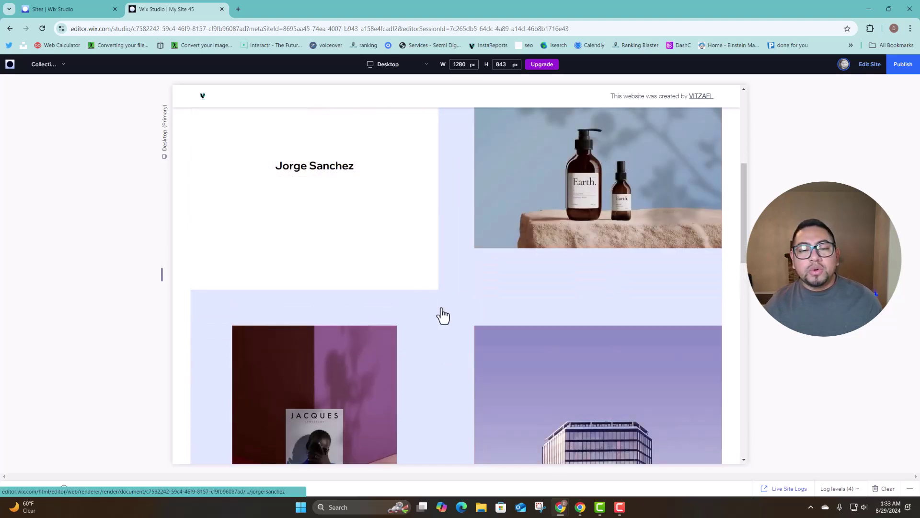
{"action": "scroll", "coordinate": [465, 336], "scroll_direction": "up", "scroll_amount": 3}
{"action": "scroll", "coordinate": [280, 227], "scroll_direction": "up", "scroll_amount": 3}
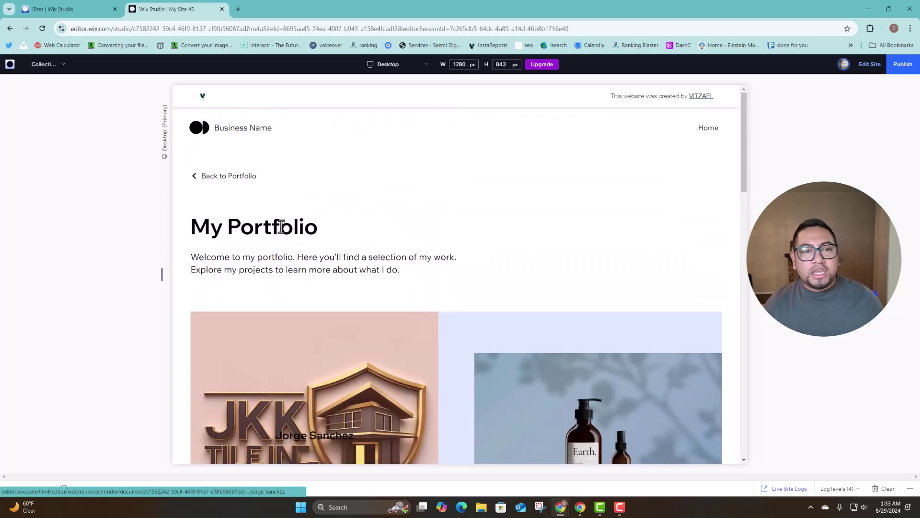
{"action": "left_click", "coordinate": [221, 190]}
Open the Home page in preview to view its featured portfolio gallery.
{"action": "scroll", "coordinate": [409, 262], "scroll_direction": "down", "scroll_amount": 5}
{"action": "scroll", "coordinate": [525, 275], "scroll_direction": "up", "scroll_amount": 5}
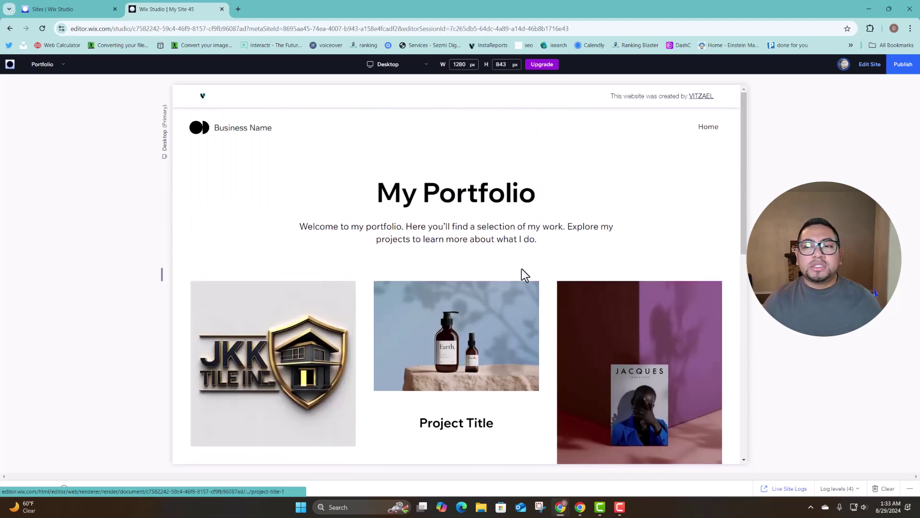
{"action": "left_click", "coordinate": [706, 130]}
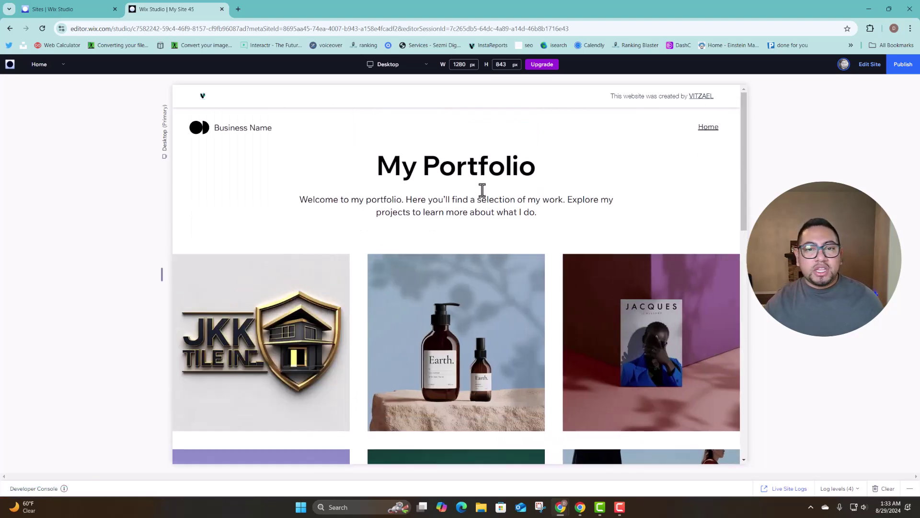
{"action": "scroll", "coordinate": [523, 266], "scroll_direction": "down", "scroll_amount": 8}
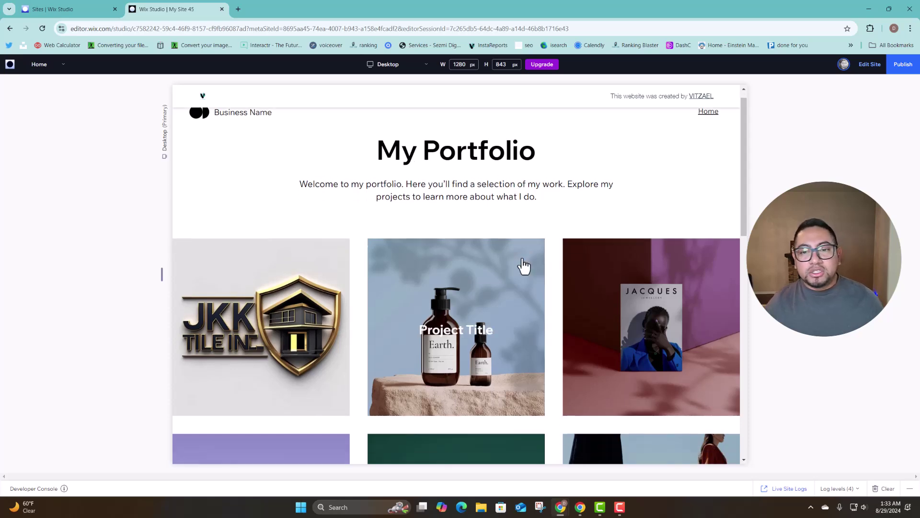
{"action": "scroll", "coordinate": [520, 257], "scroll_direction": "up", "scroll_amount": 8}
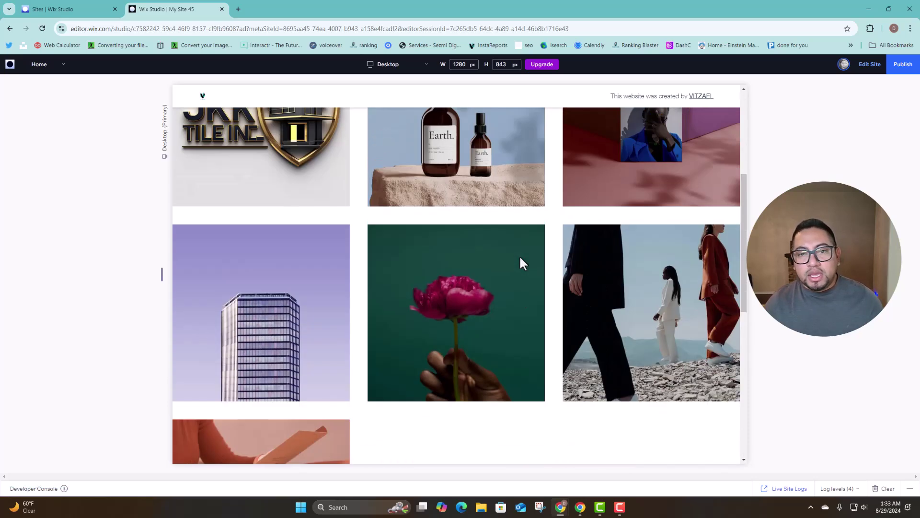